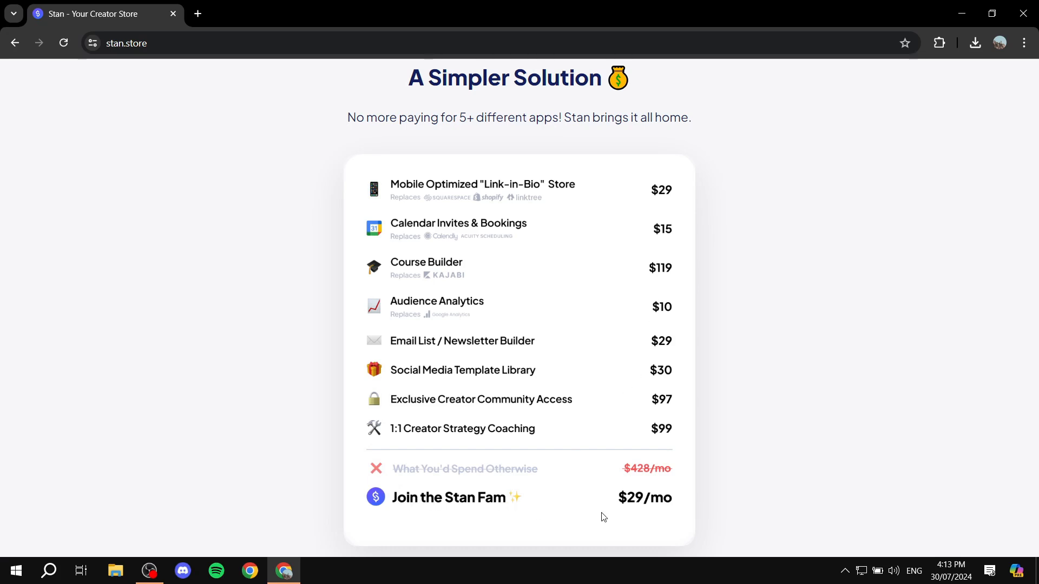
# Review the Stan pricing comparison, including the $29/mo total, and start the trial sign-up
pyautogui.moveTo(617, 504); pyautogui.dragTo(697, 503)
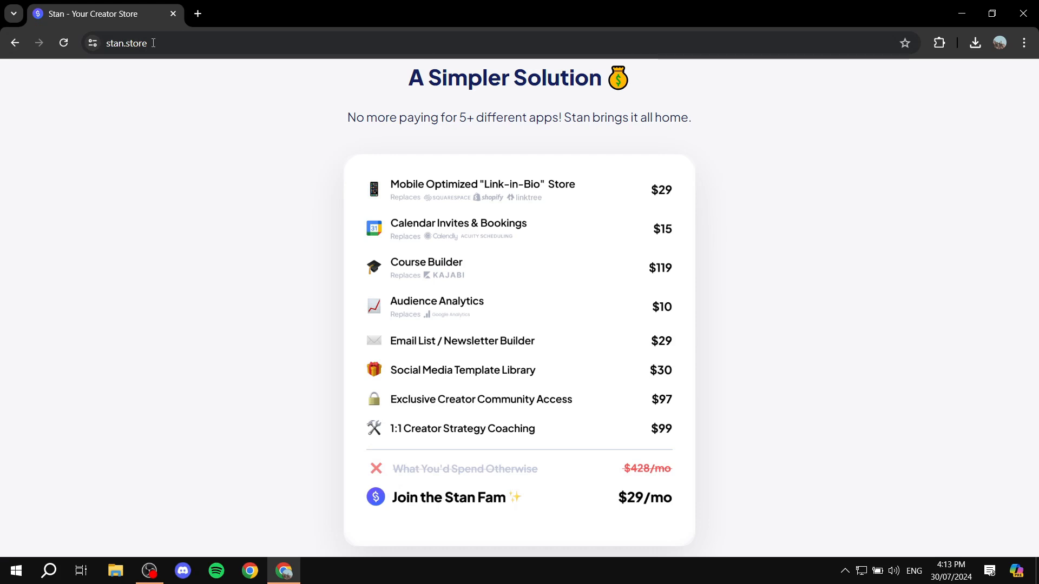
pyautogui.scroll(1, 837, 70)
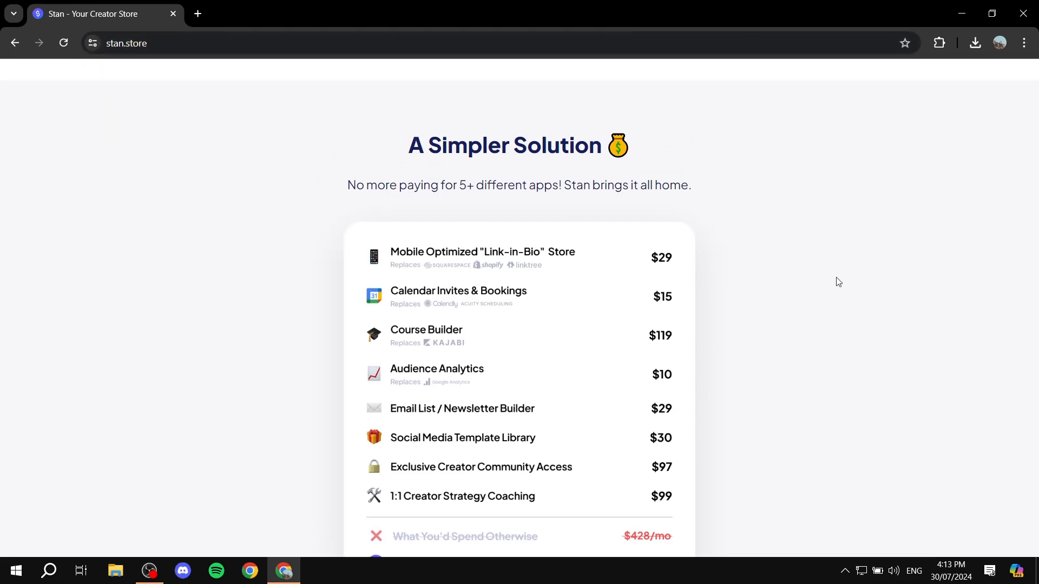
pyautogui.scroll(-2, 726, 301)
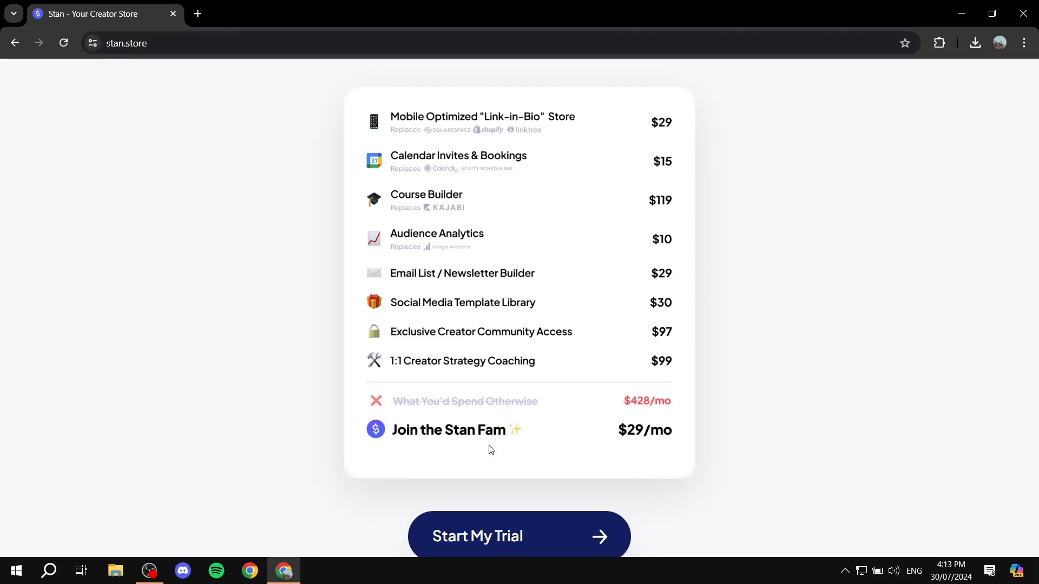
pyautogui.scroll(1, 490, 450)
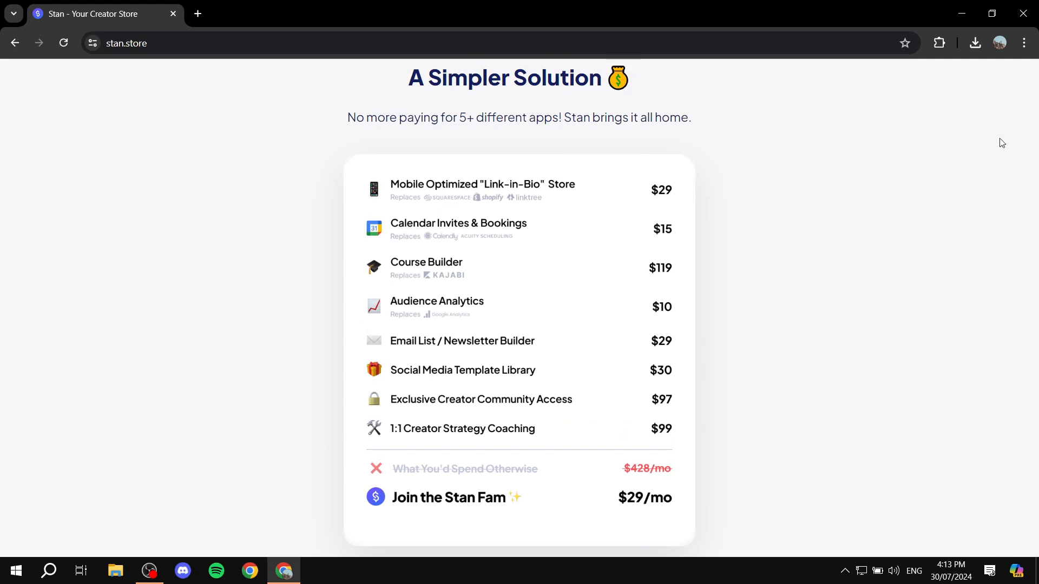
pyautogui.scroll(-1, 999, 141)
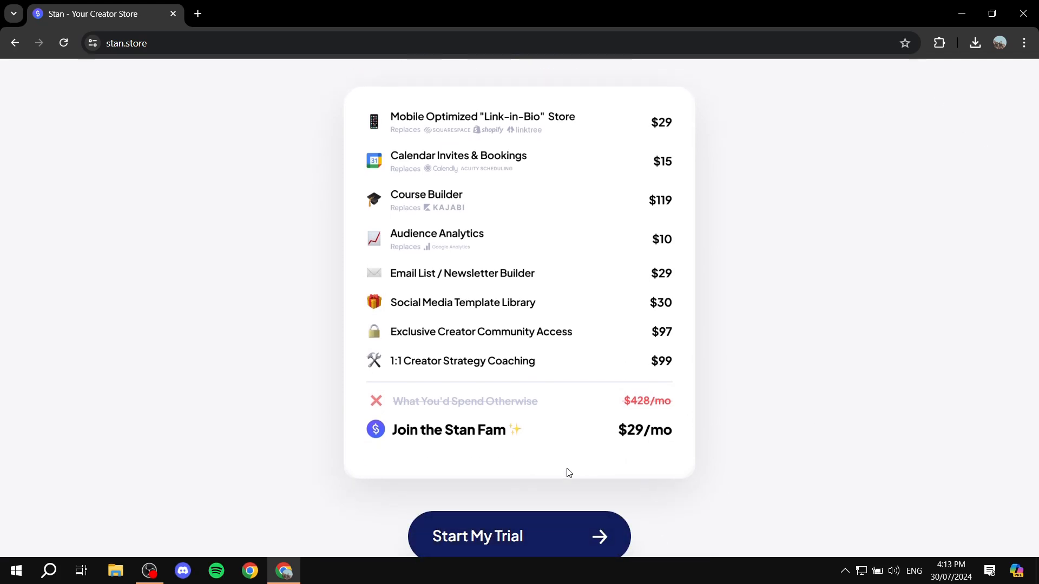
pyautogui.click(553, 529)
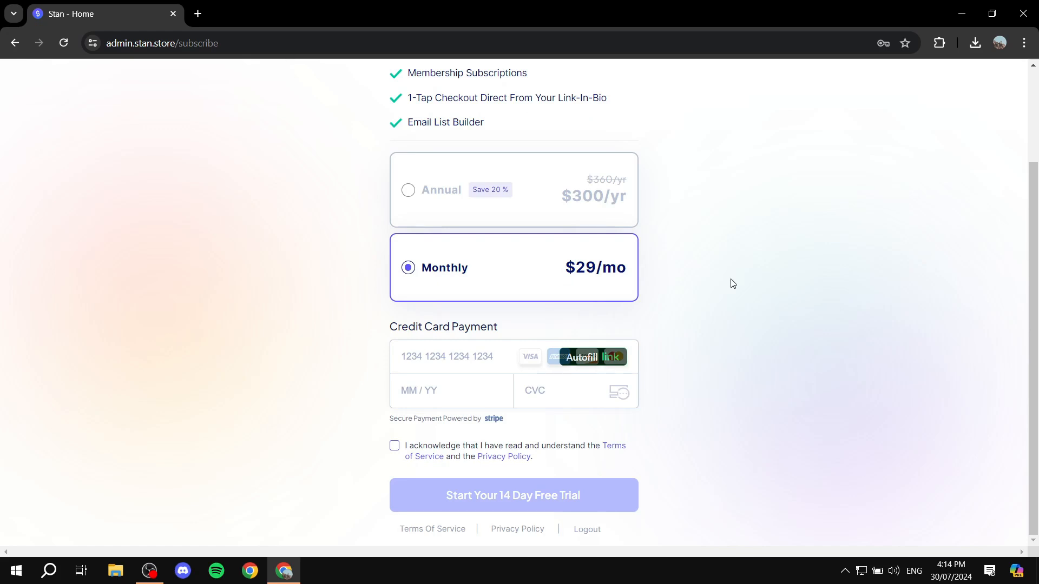
# Examine the annual and monthly subscription plans and the credit card payment section on the subscribe page
pyautogui.moveTo(378, 338); pyautogui.dragTo(520, 327)
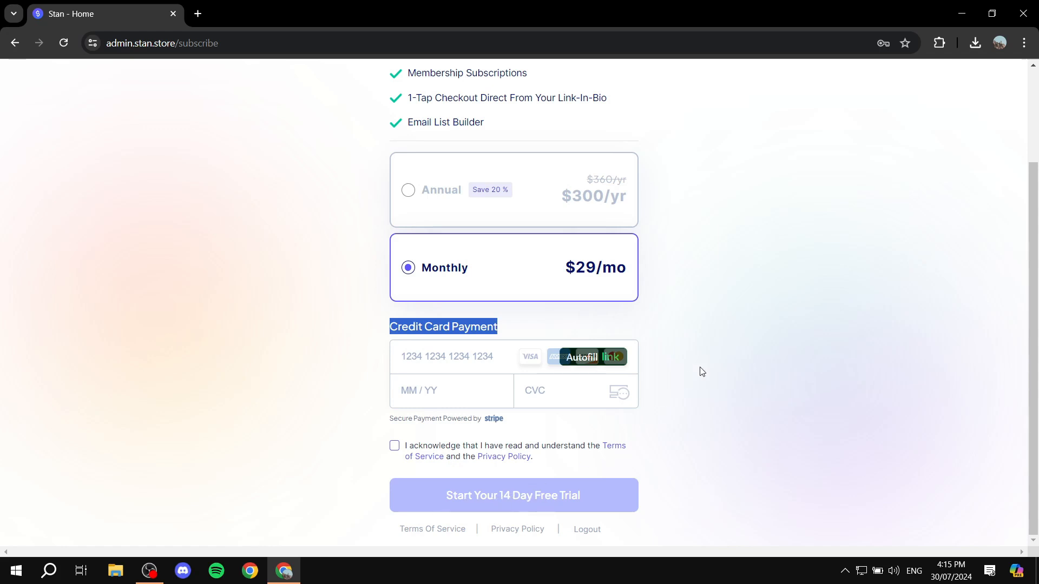
pyautogui.scroll(2, 710, 356)
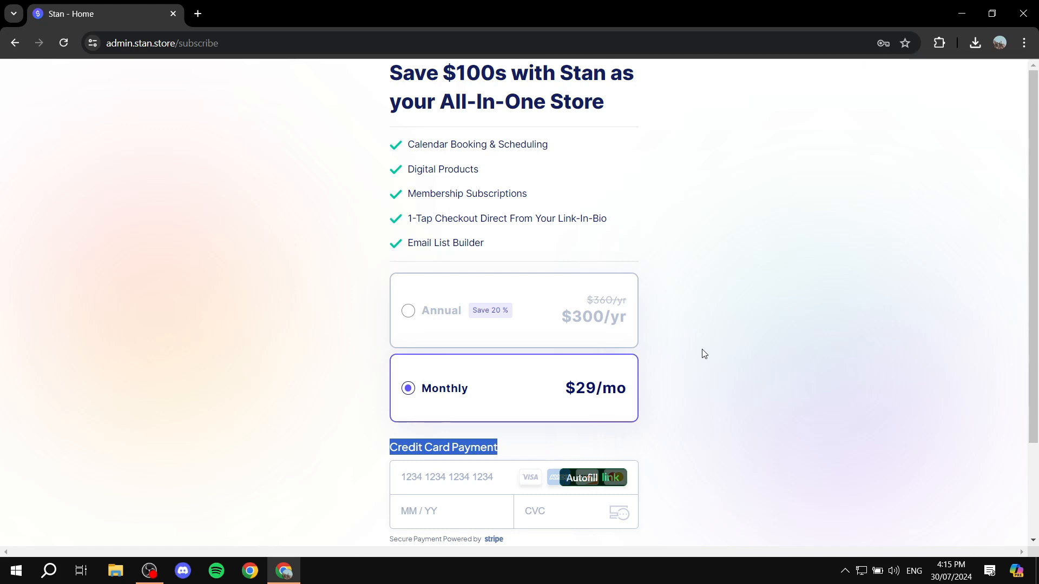
pyautogui.scroll(-2, 698, 356)
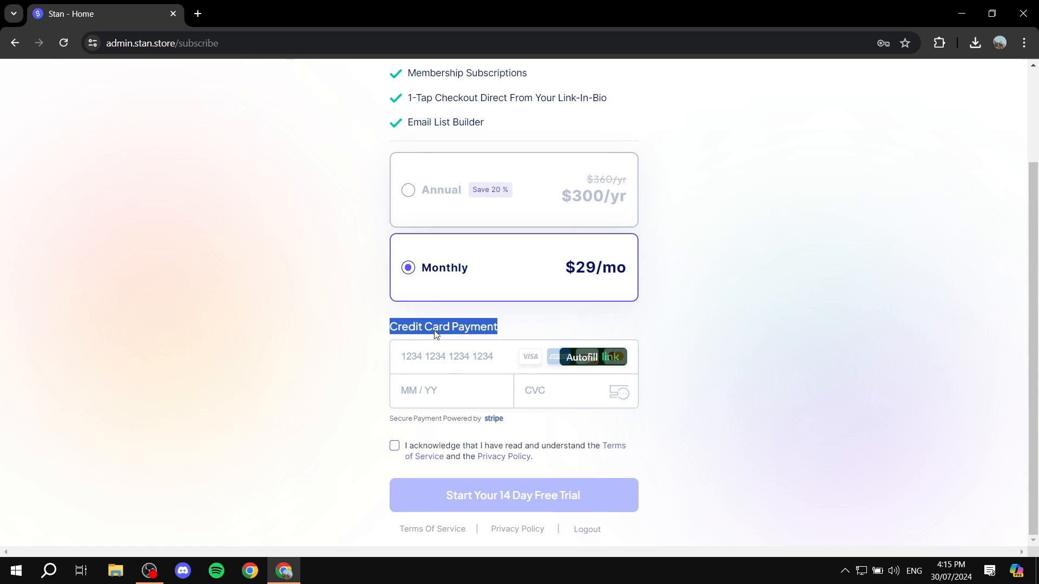
pyautogui.click(698, 279)
pyautogui.scroll(2, 626, 297)
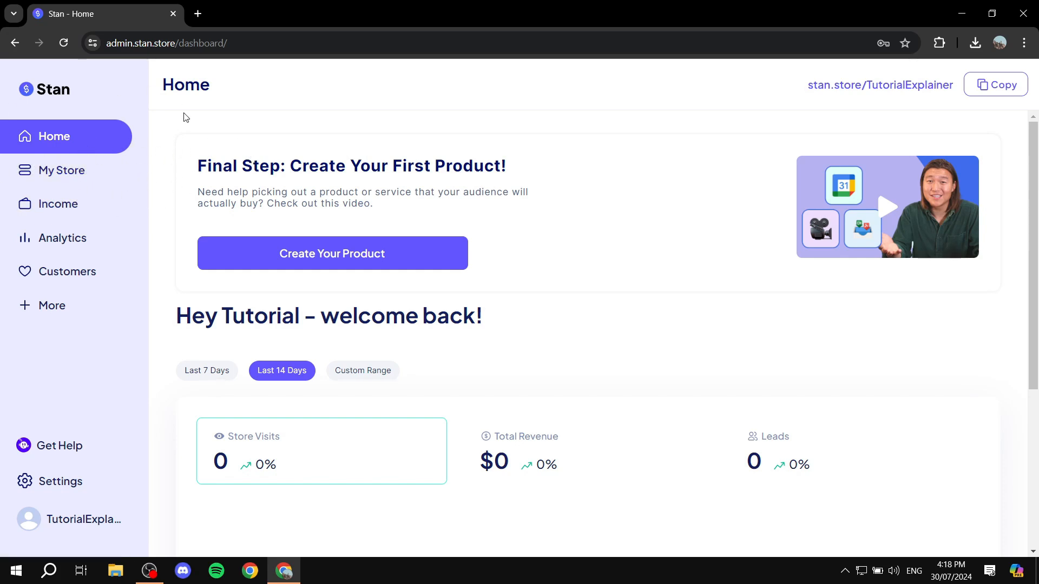
# Look through the Income, Analytics and Stan Apps pages, and return to the Home dashboard
pyautogui.click(64, 220)
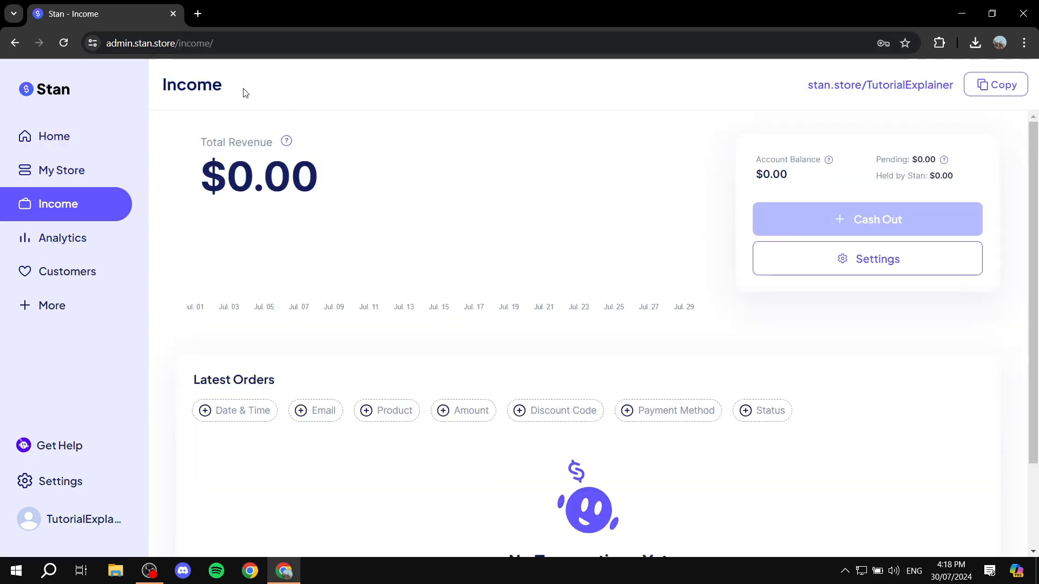
pyautogui.click(65, 238)
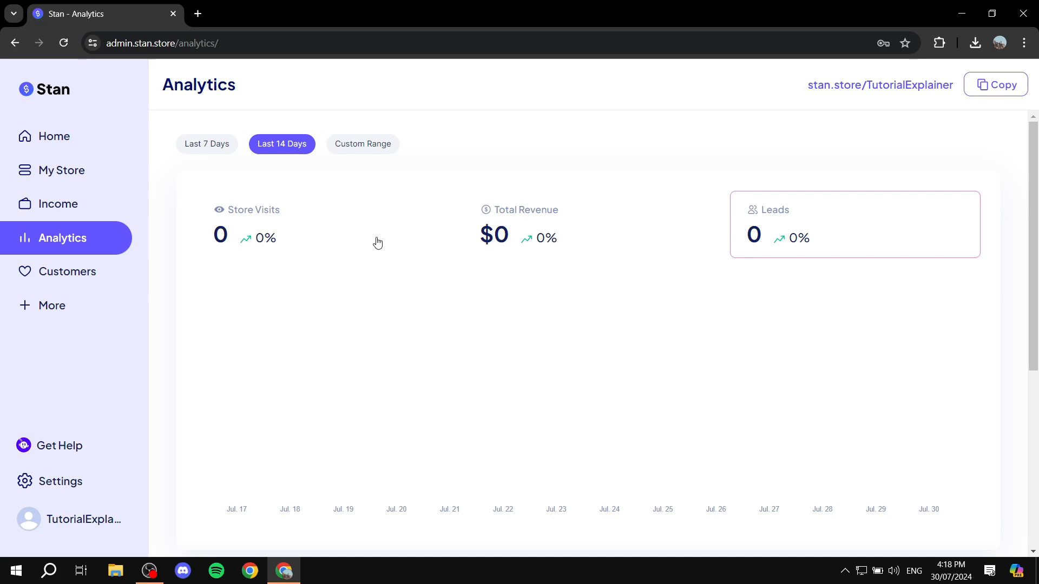
pyautogui.scroll(-5, 376, 243)
pyautogui.scroll(5, 390, 271)
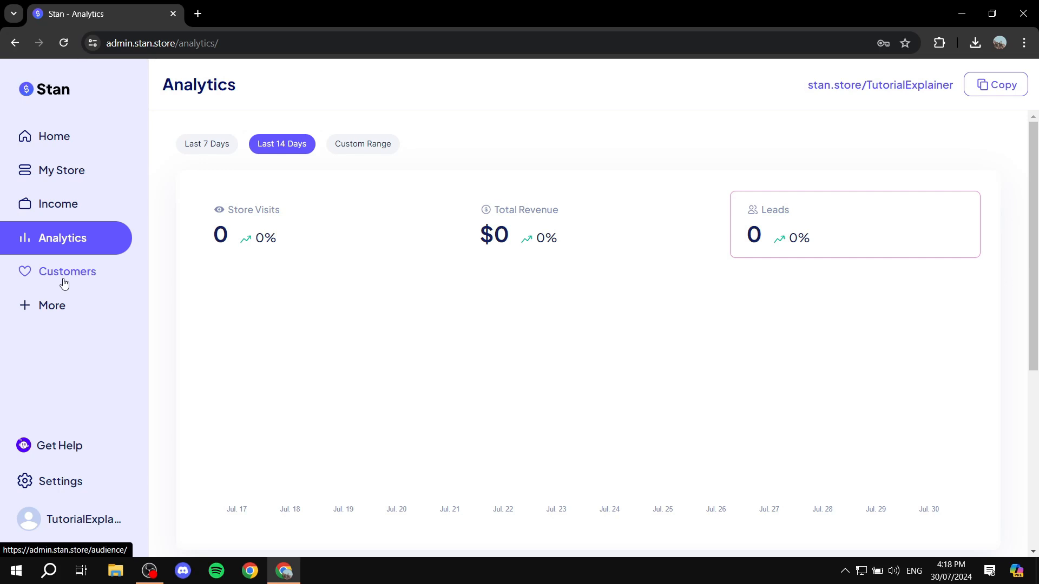
pyautogui.click(52, 308)
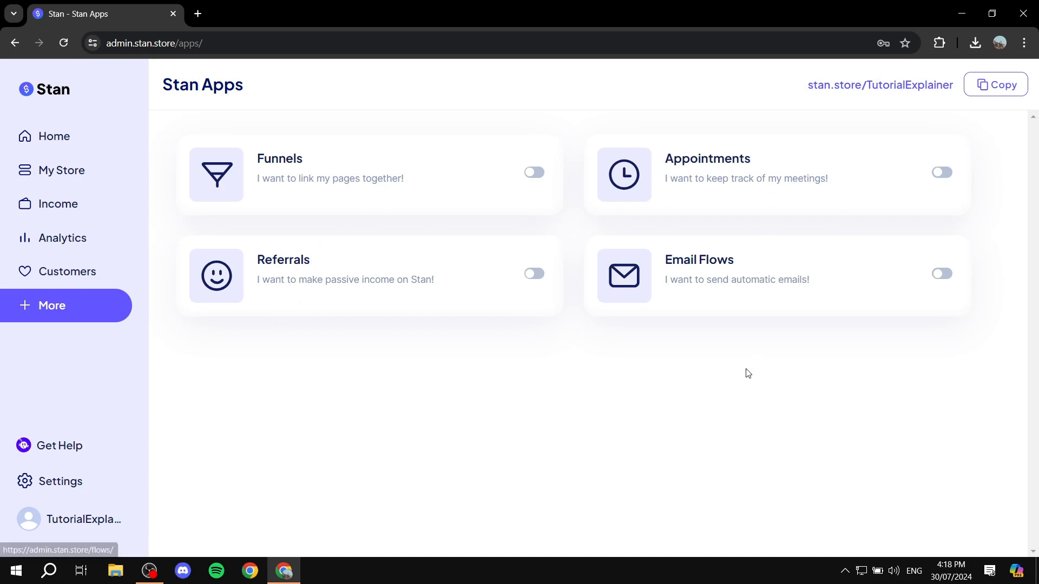
pyautogui.click(71, 142)
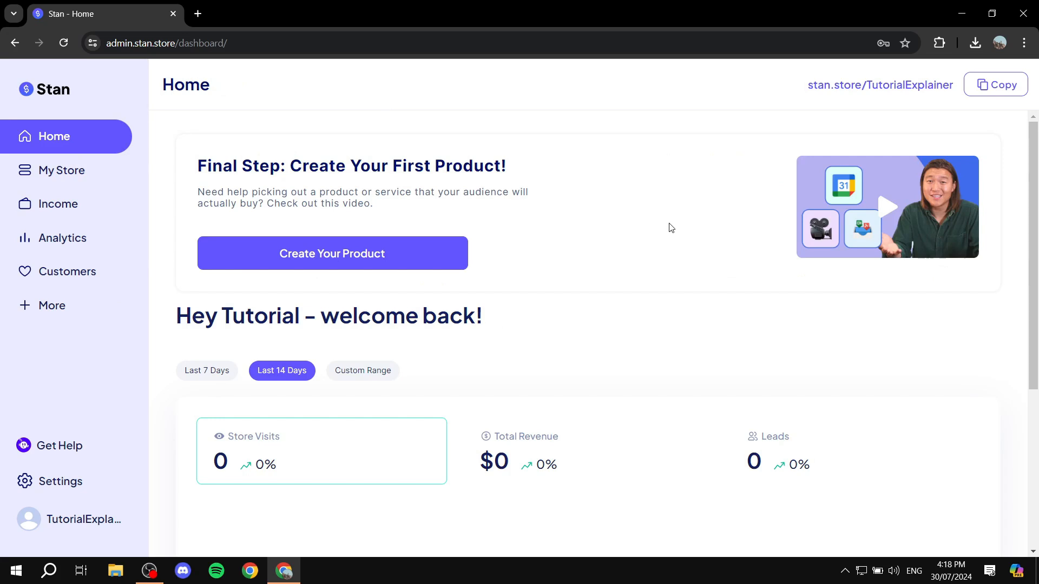
# Open the header profile of My Store and replace the placeholder profile picture with the tutorial logo image
pyautogui.click(76, 174)
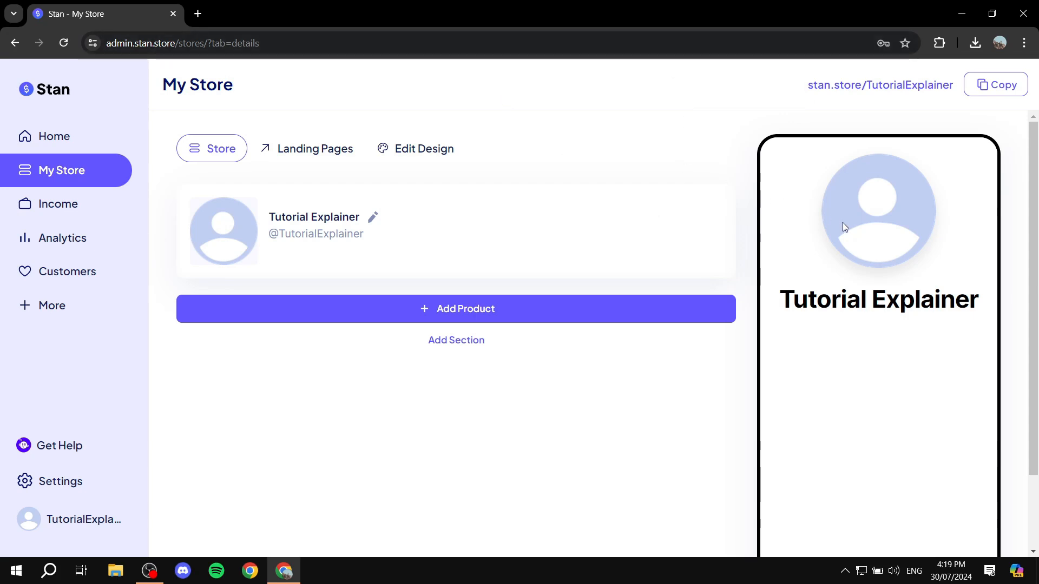
pyautogui.scroll(-1, 843, 224)
pyautogui.scroll(1, 869, 271)
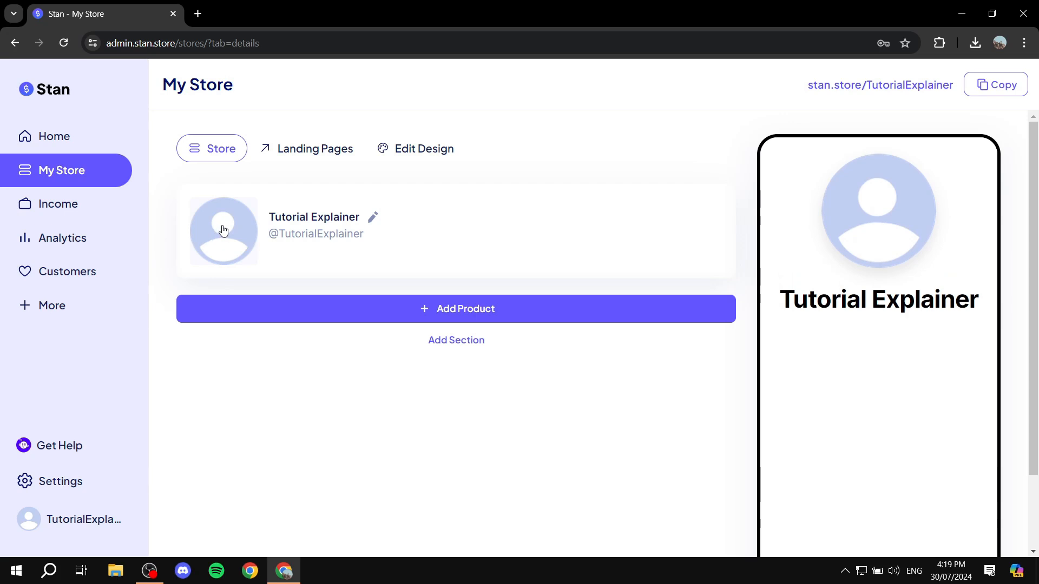
pyautogui.click(464, 254)
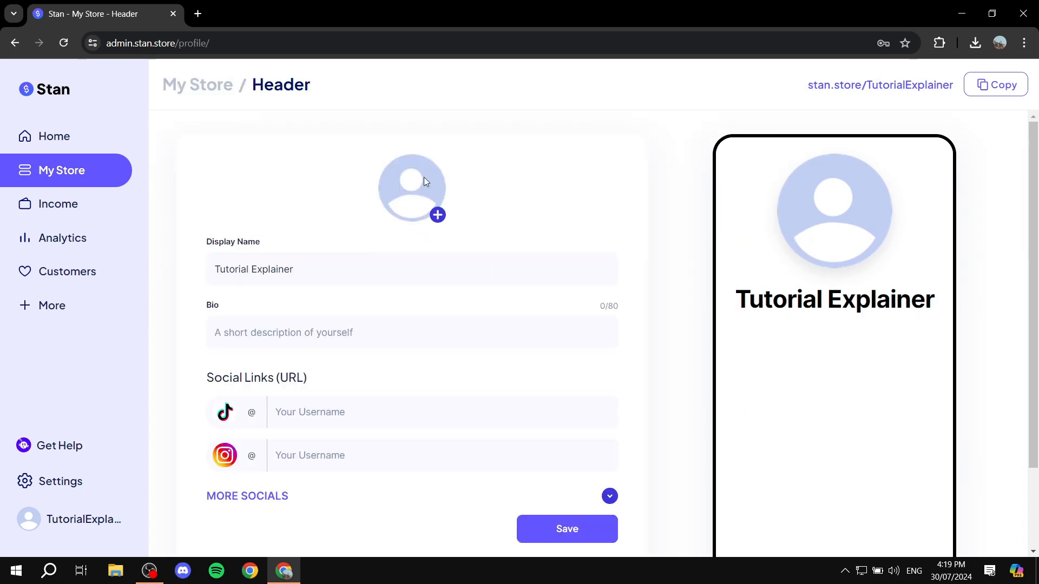
pyautogui.click(437, 215)
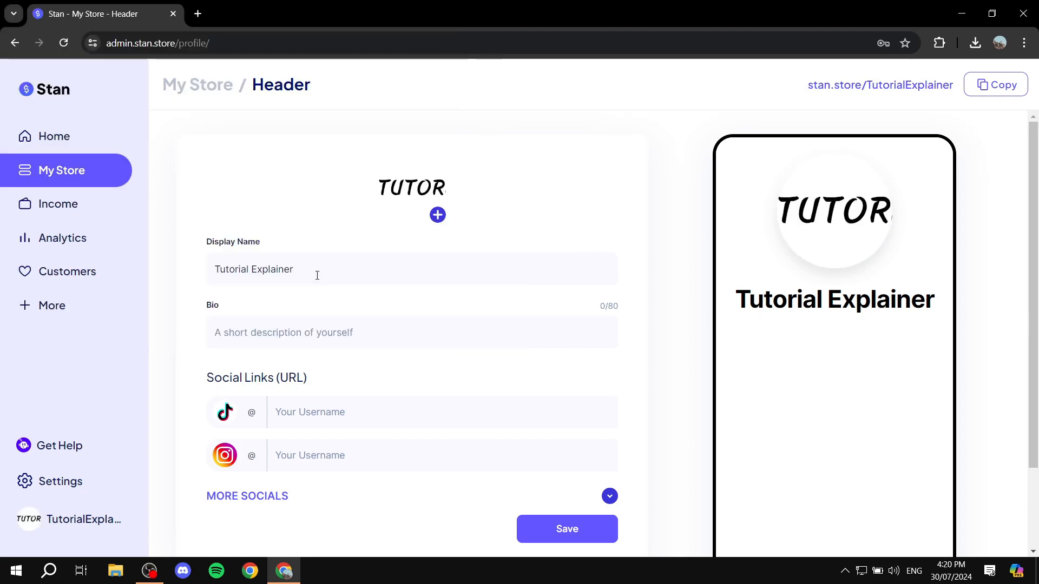
# Enter "This is just a test" as the store bio
pyautogui.click(359, 333)
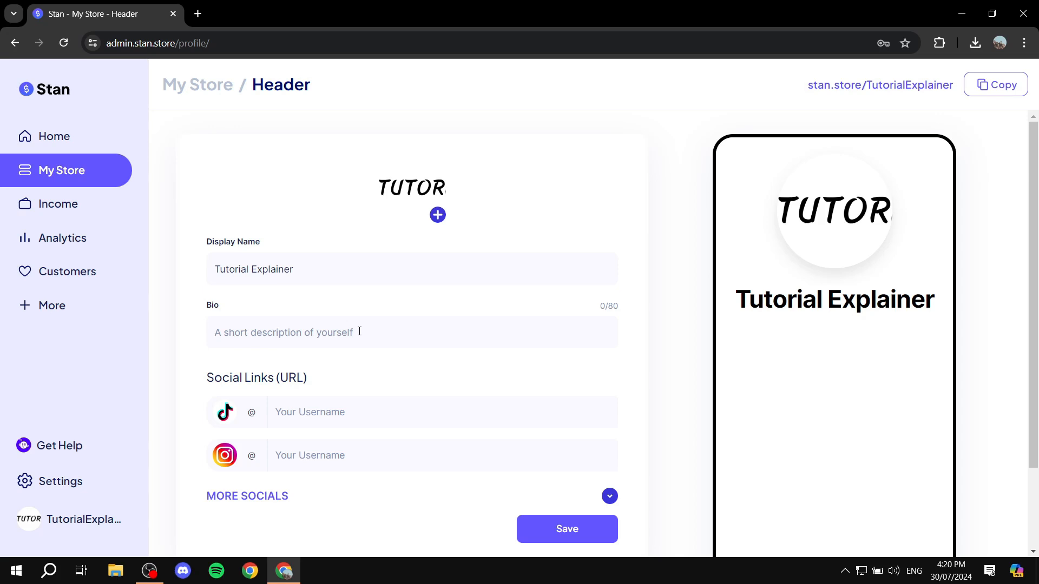
pyautogui.write('This is just ')
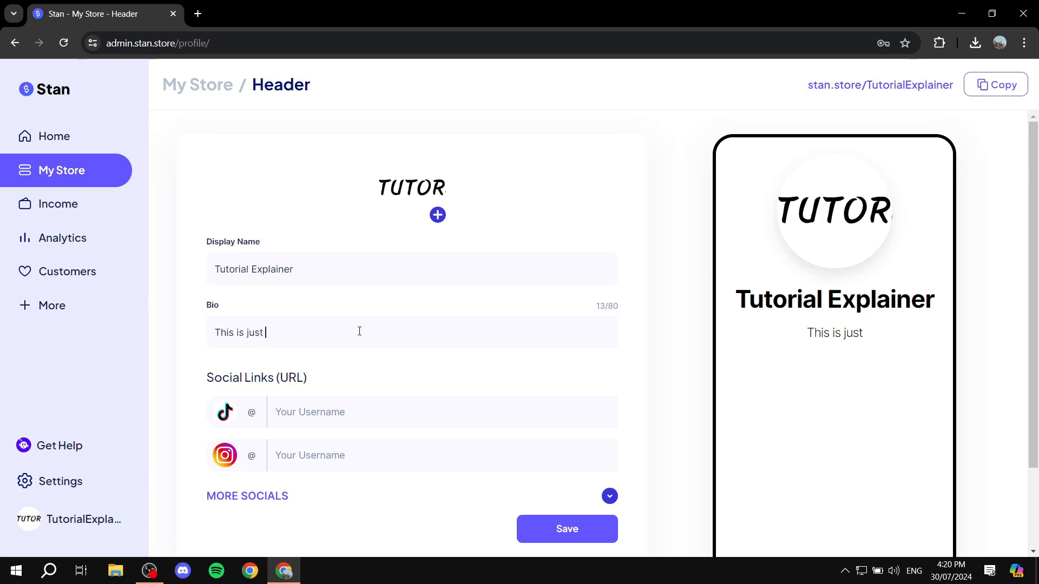
pyautogui.write('a test')
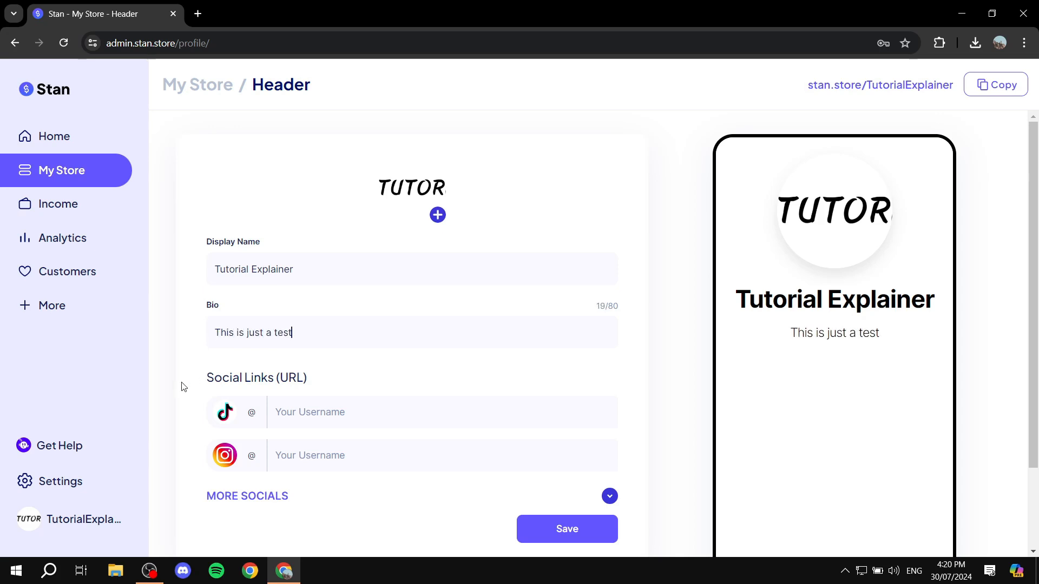
# Expand the additional social links, look through the available link fields, and save the store header
pyautogui.scroll(-2, 193, 360)
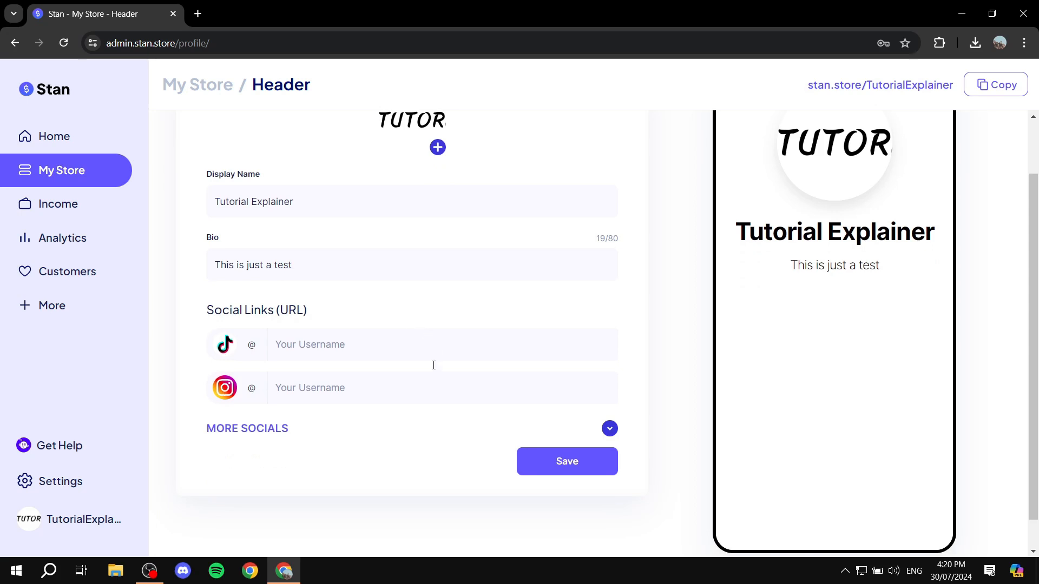
pyautogui.click(275, 428)
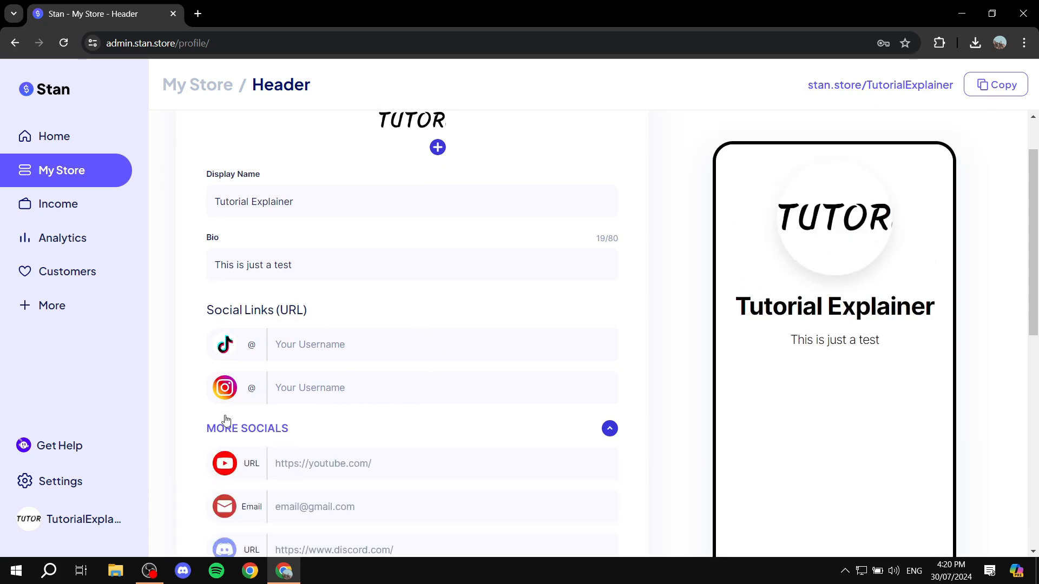
pyautogui.scroll(-3, 343, 281)
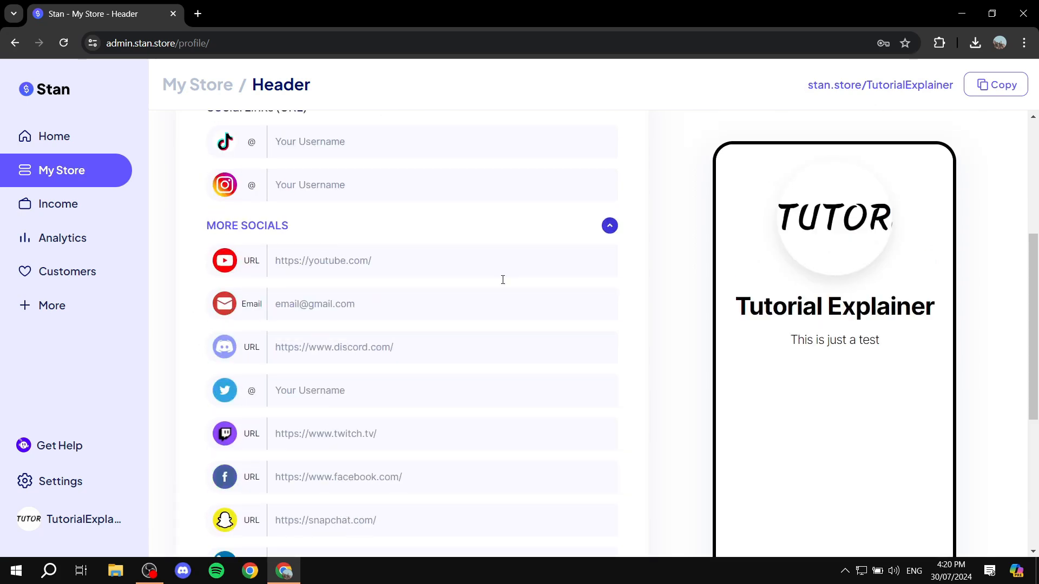
pyautogui.scroll(-5, 502, 279)
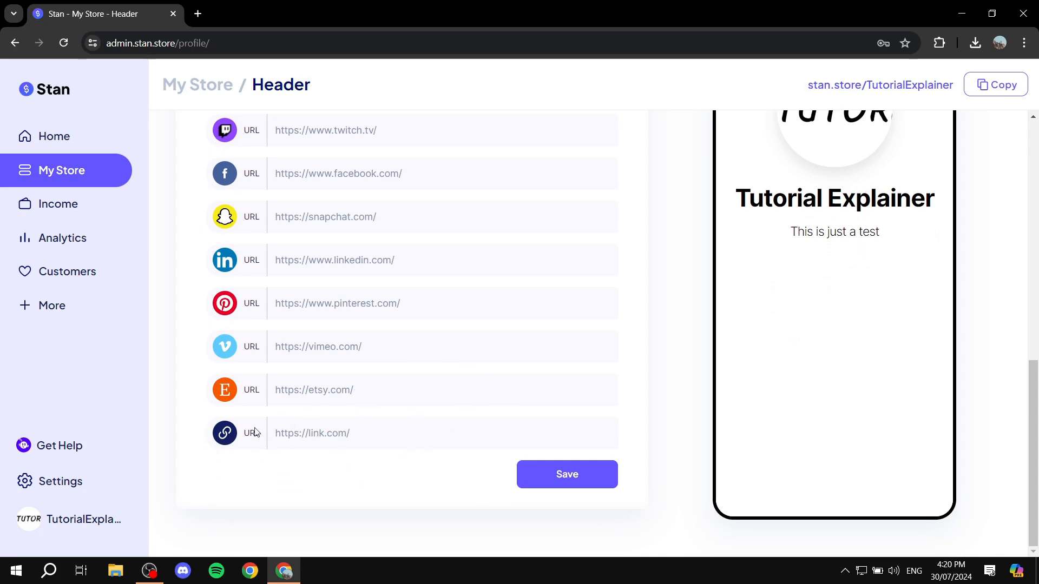
pyautogui.click(363, 429)
pyautogui.scroll(9, 174, 278)
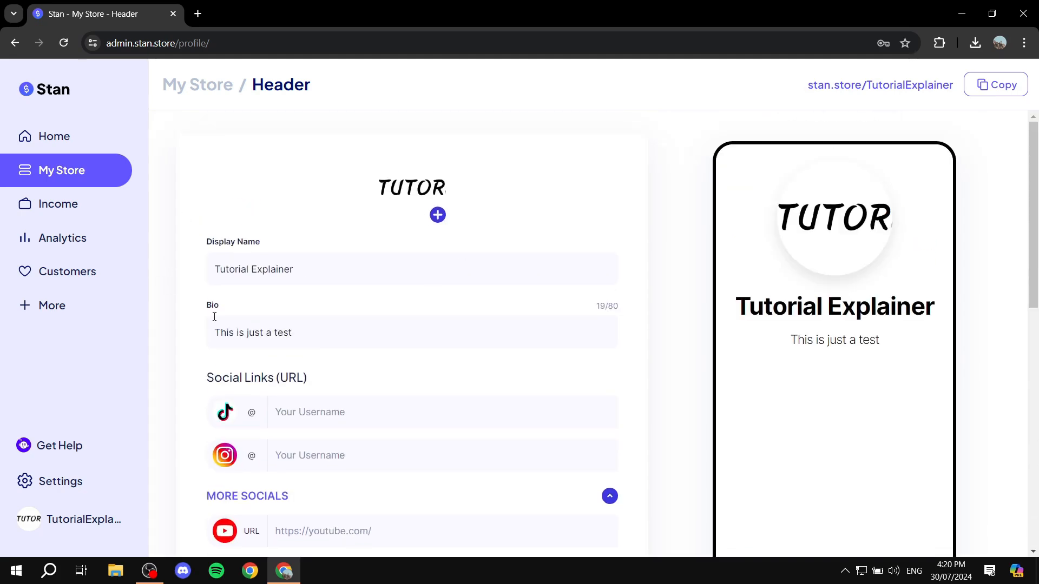
pyautogui.scroll(-9, 425, 371)
pyautogui.scroll(-1, 651, 377)
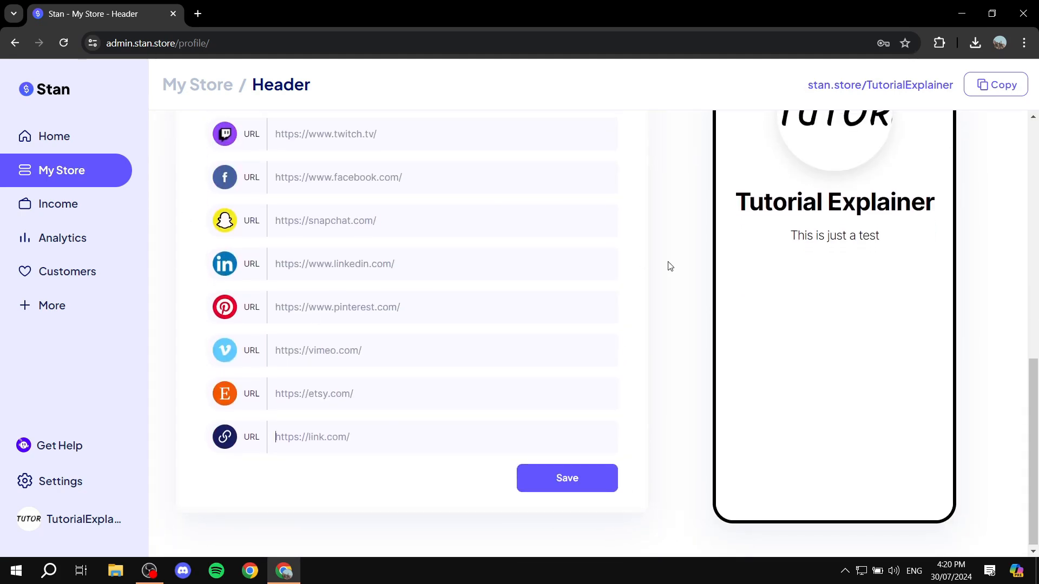
pyautogui.scroll(9, 665, 265)
pyautogui.scroll(-9, 638, 265)
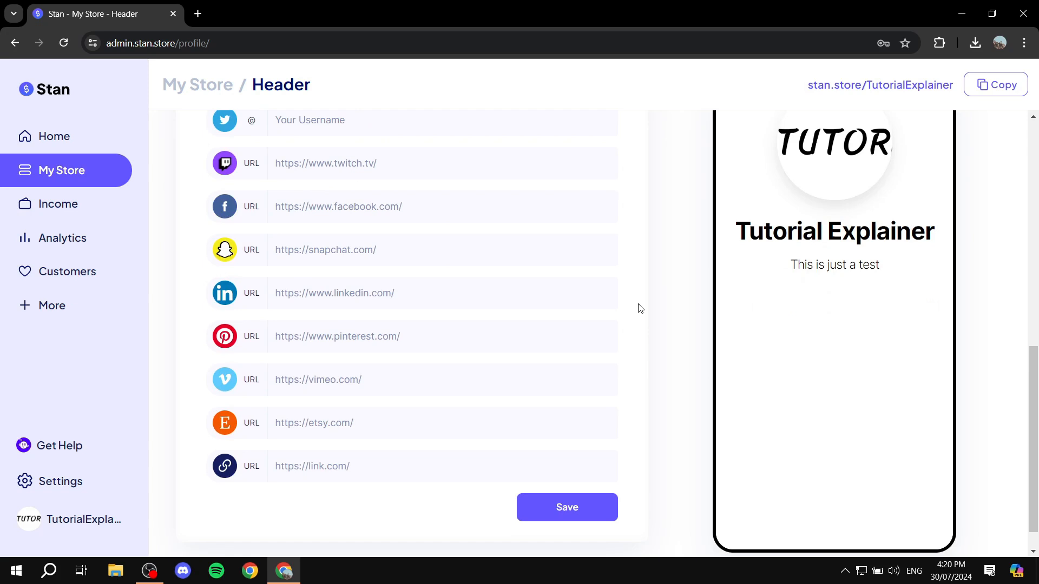
pyautogui.click(563, 505)
pyautogui.scroll(2, 648, 289)
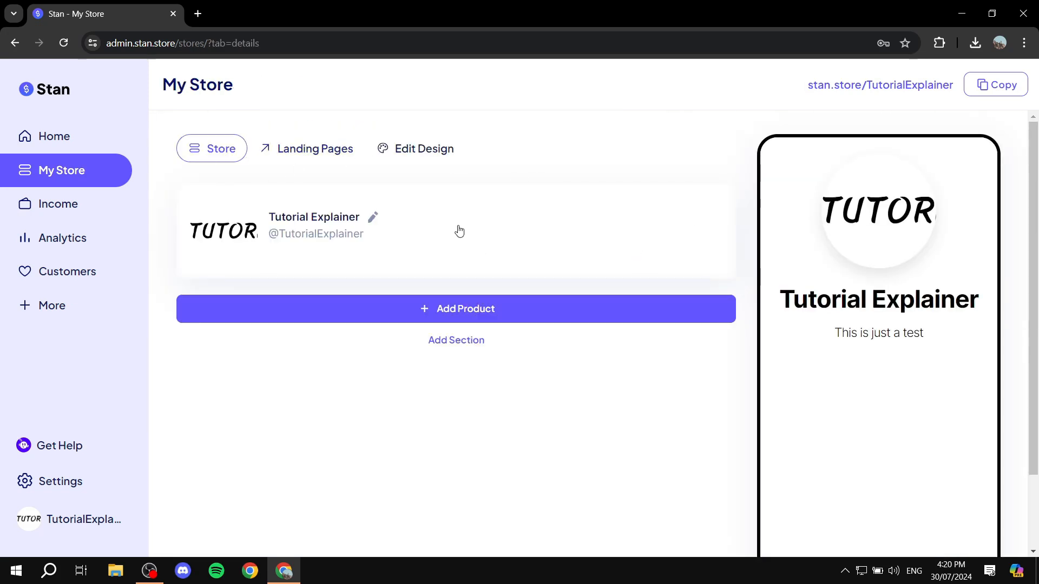
# Apply the Nightview theme in the store design and inspect the color choices for its light blue color
pyautogui.click(428, 151)
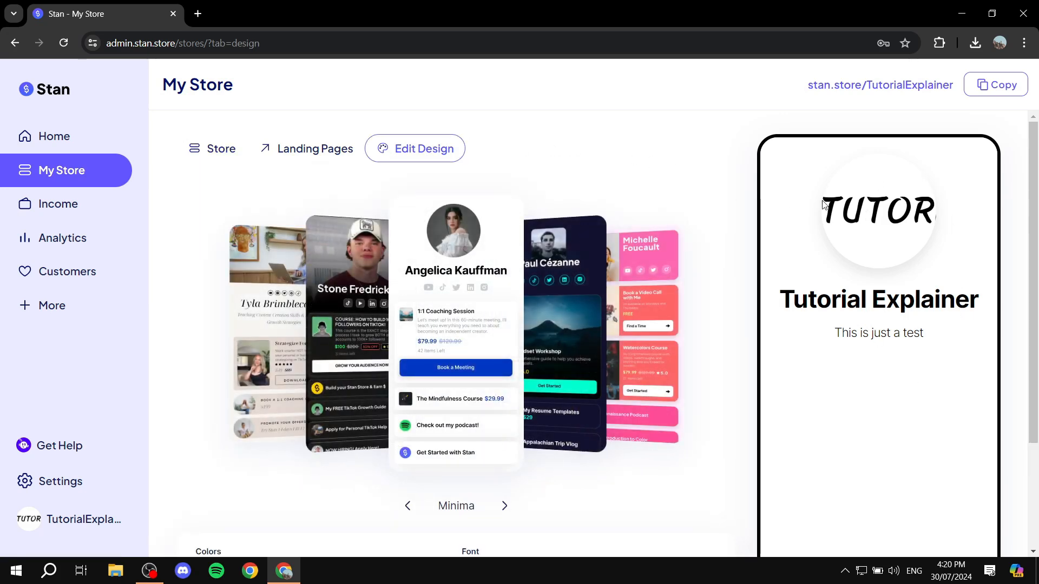
pyautogui.click(610, 324)
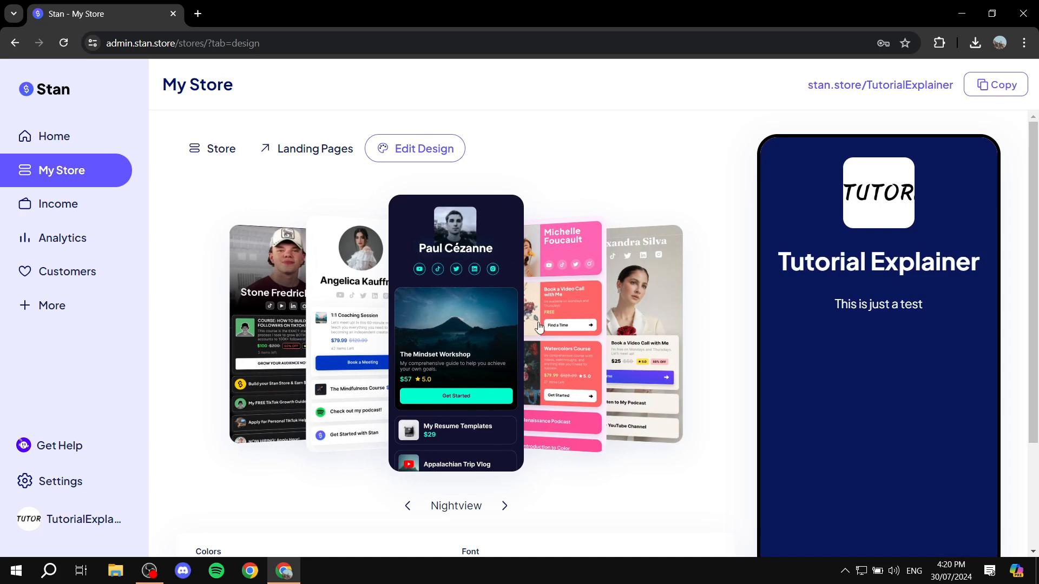
pyautogui.scroll(-3, 859, 255)
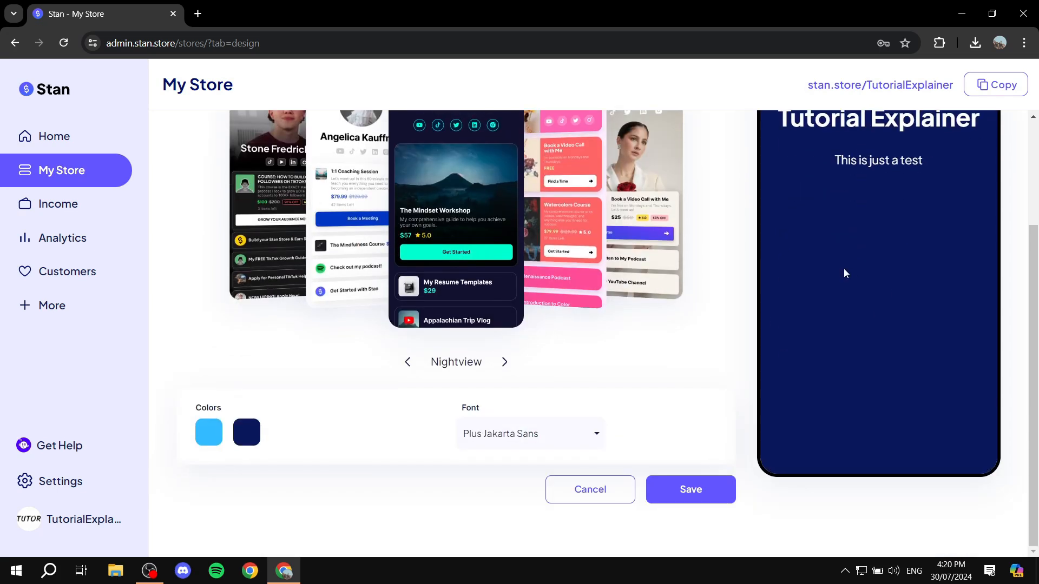
pyautogui.click(209, 438)
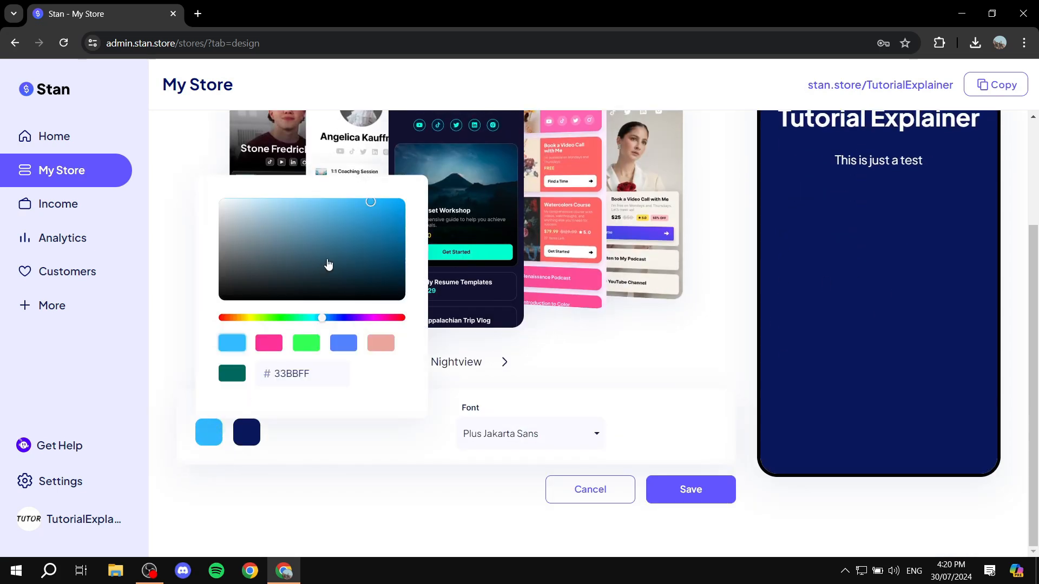
pyautogui.click(596, 362)
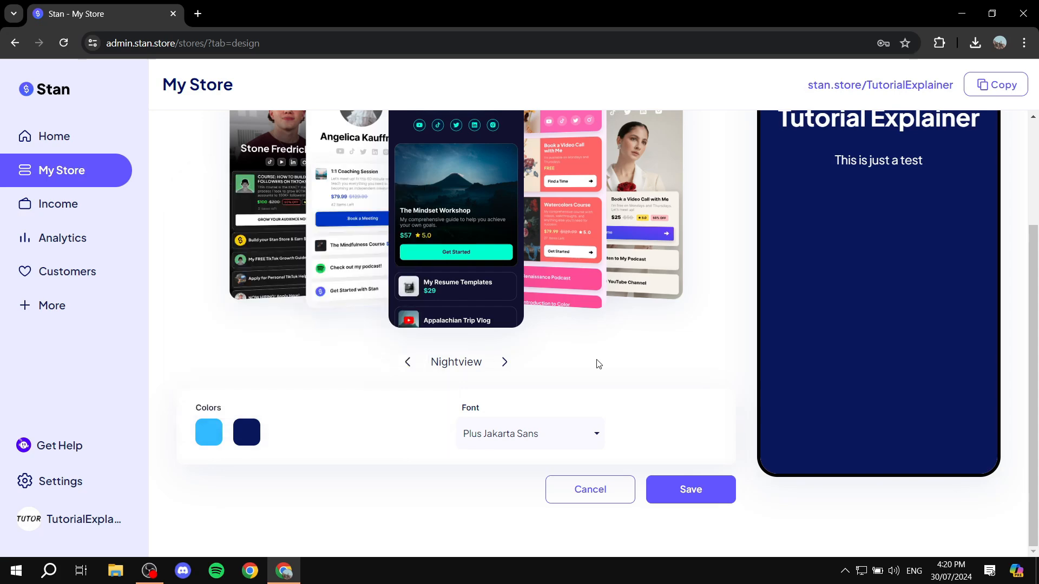
# Review the Nightview theme preview and look through the available fonts in the store design without changing the font
pyautogui.scroll(3, 504, 349)
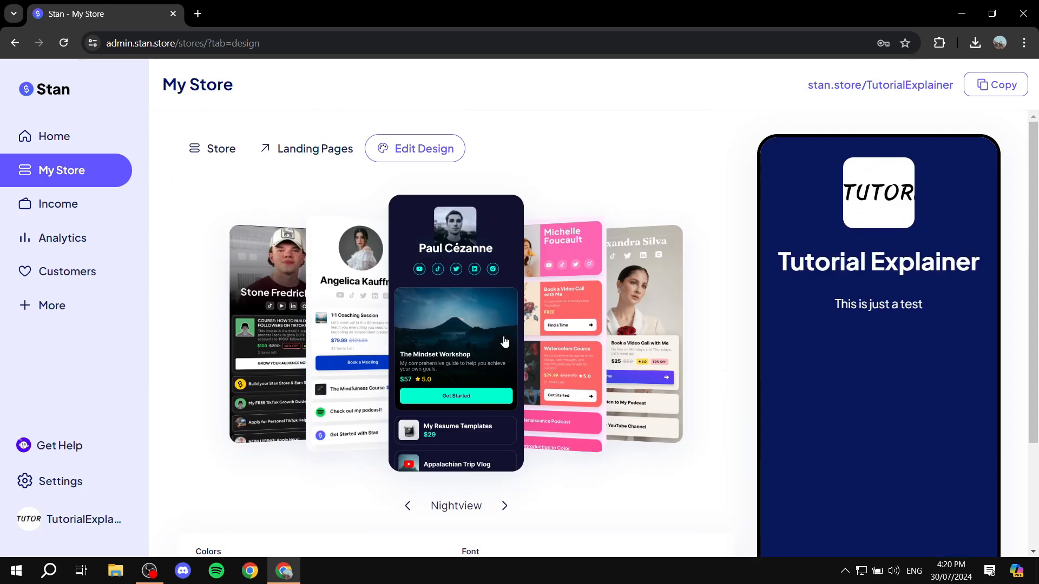
pyautogui.scroll(-1, 505, 341)
pyautogui.scroll(-3, 564, 461)
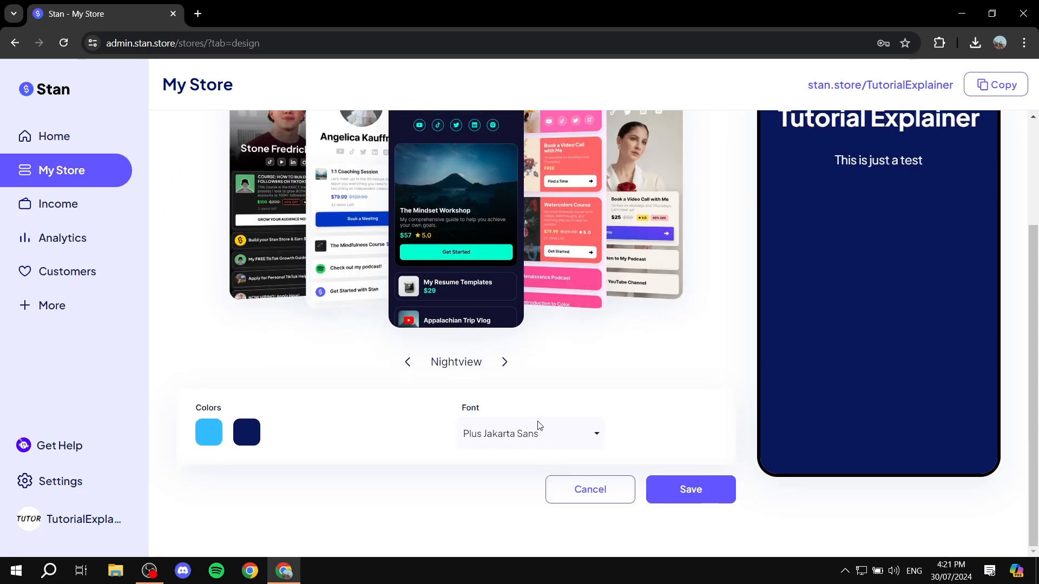
pyautogui.click(562, 439)
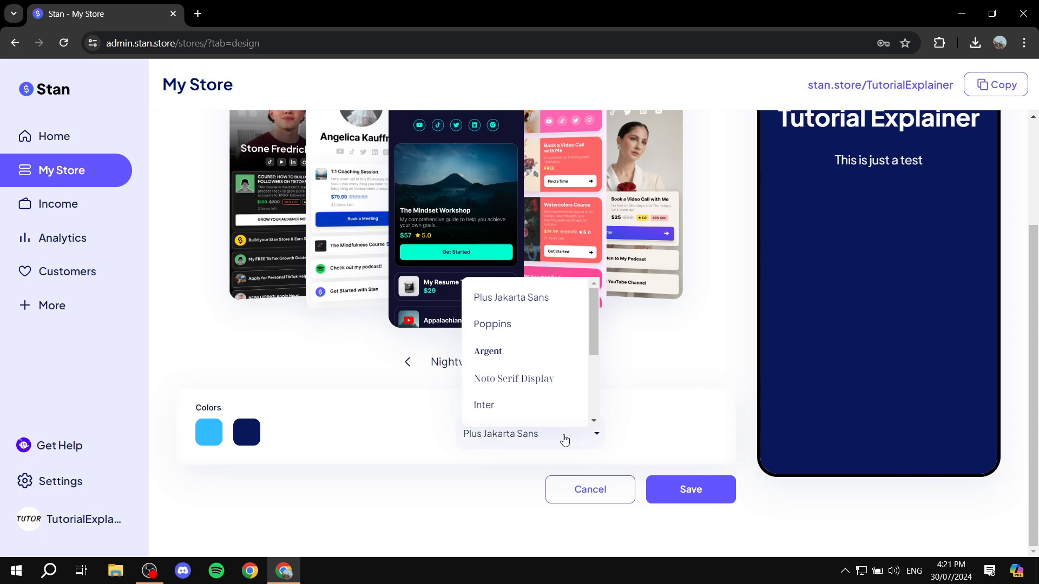
pyautogui.click(564, 440)
pyautogui.scroll(1, 764, 278)
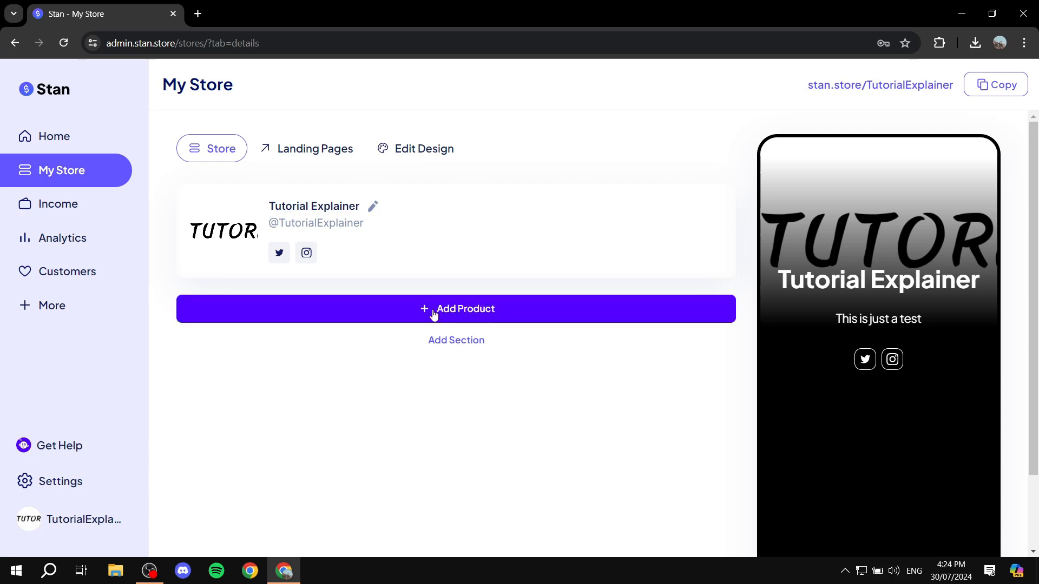
# View the store's Landing Pages area and return to the store overview
pyautogui.click(332, 159)
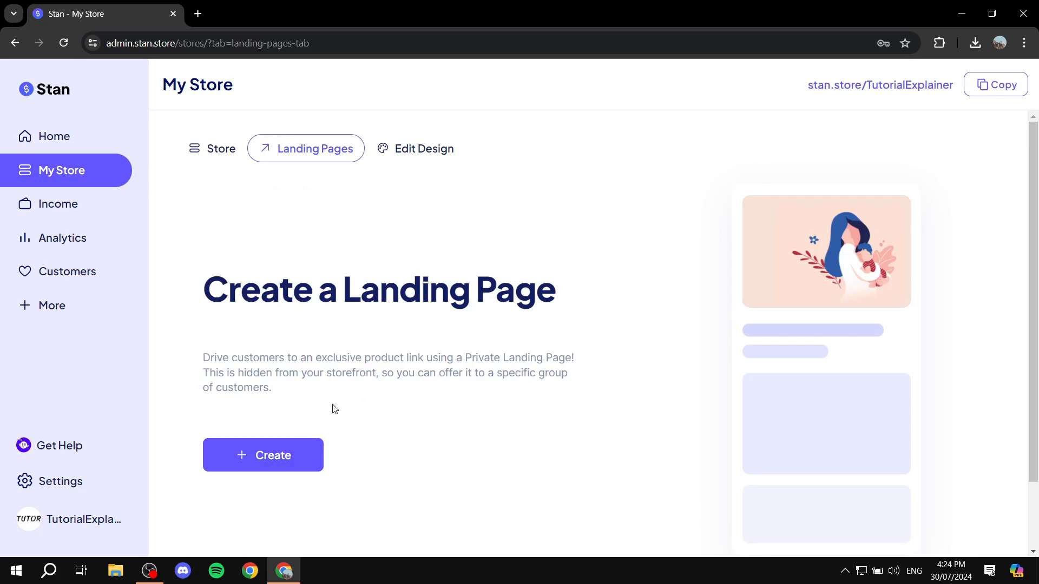
pyautogui.click(220, 151)
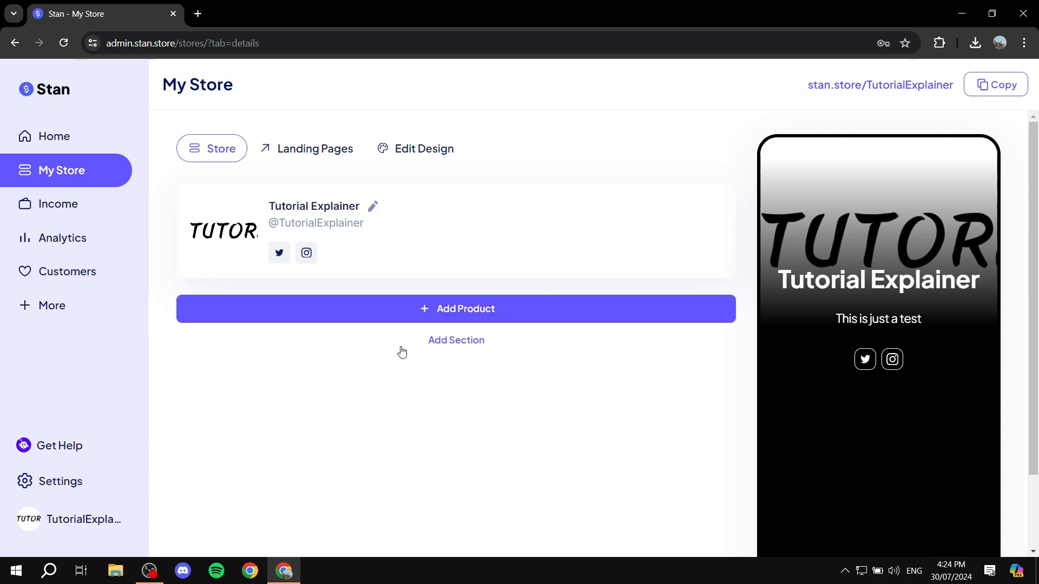
# Add a new section to the store and rename it "Welcome"
pyautogui.click(456, 341)
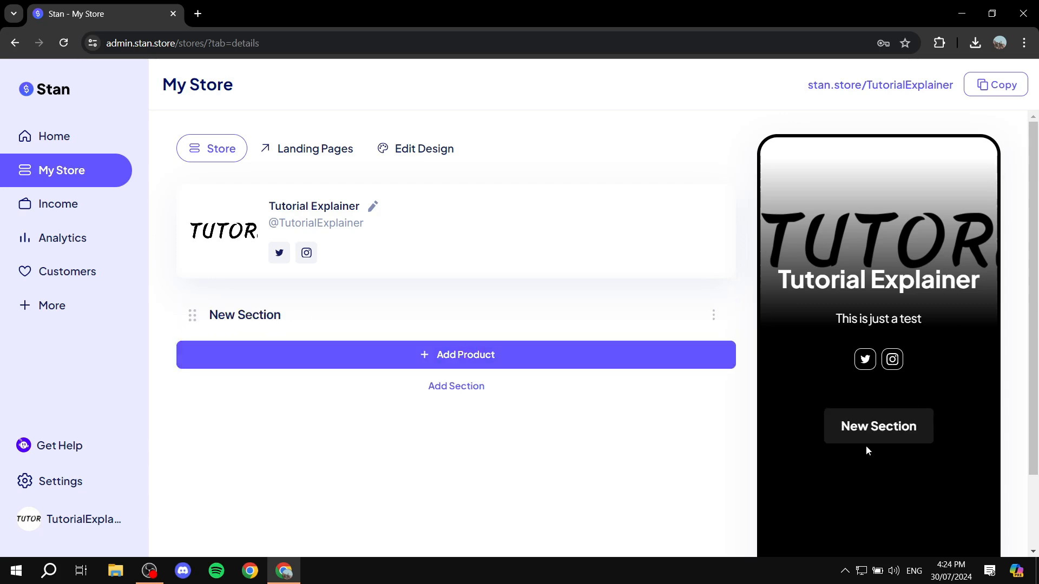
pyautogui.click(714, 316)
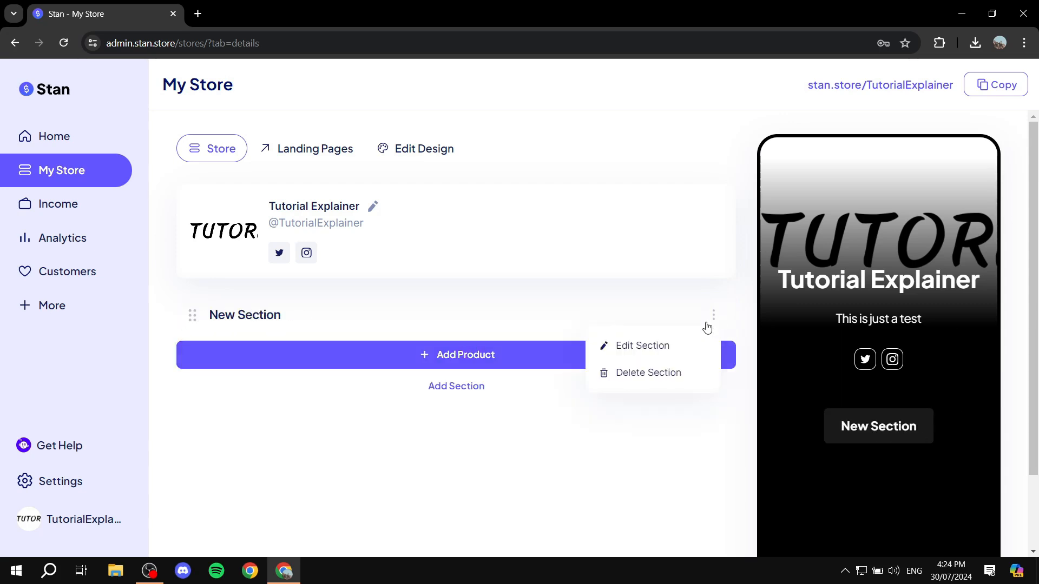
pyautogui.click(668, 347)
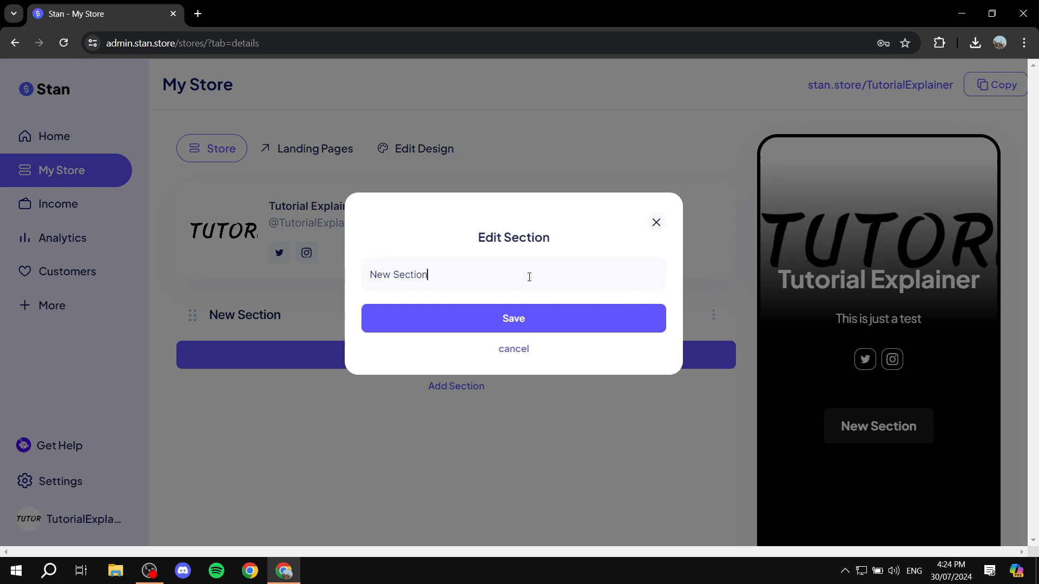
pyautogui.moveTo(528, 276); pyautogui.dragTo(241, 272)
pyautogui.write('Welcome')
pyautogui.click(501, 330)
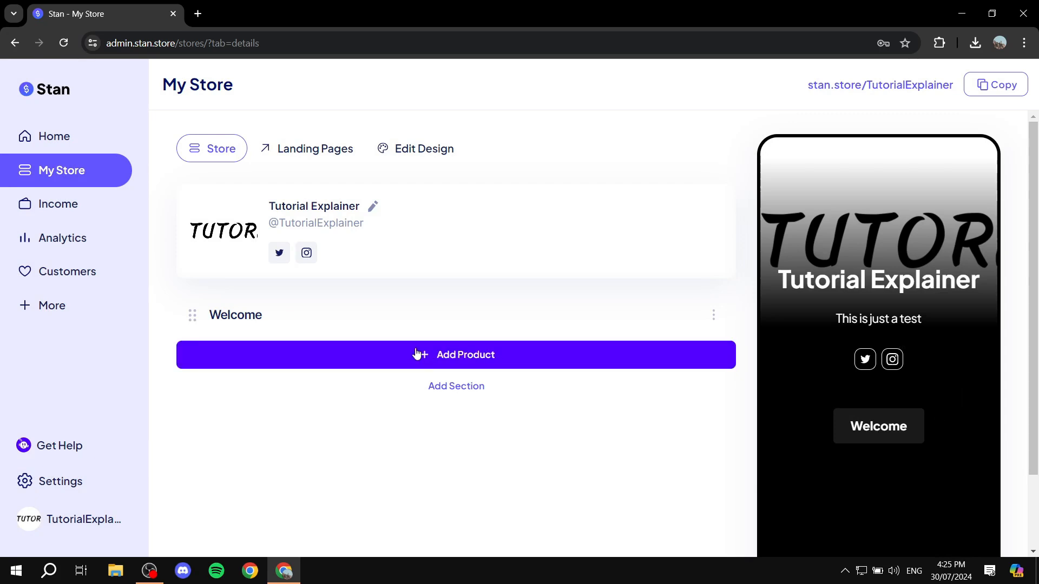
# Start adding a product, look through all product types, and choose eCourse
pyautogui.click(455, 355)
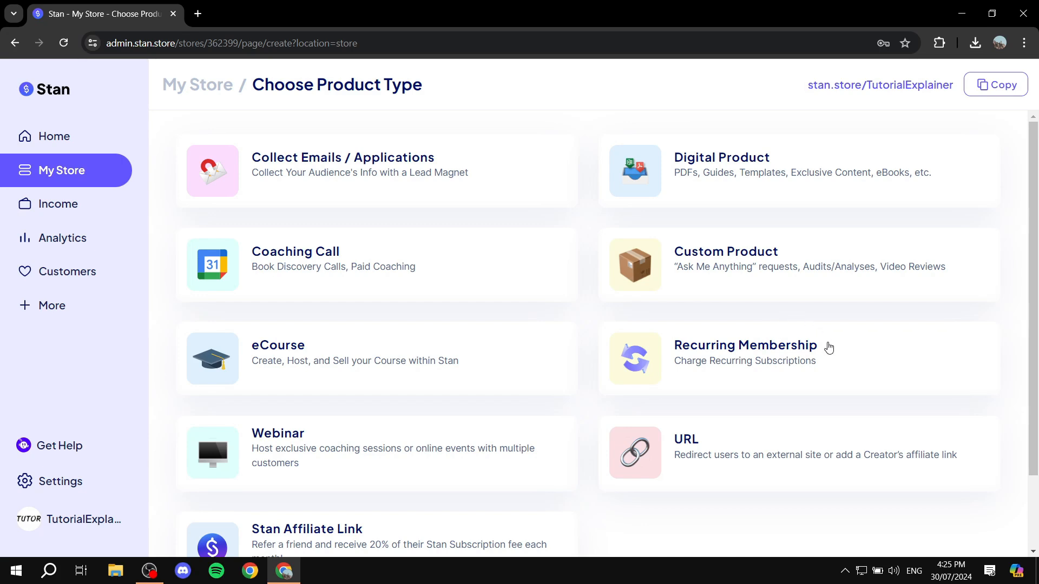
pyautogui.scroll(-2, 813, 354)
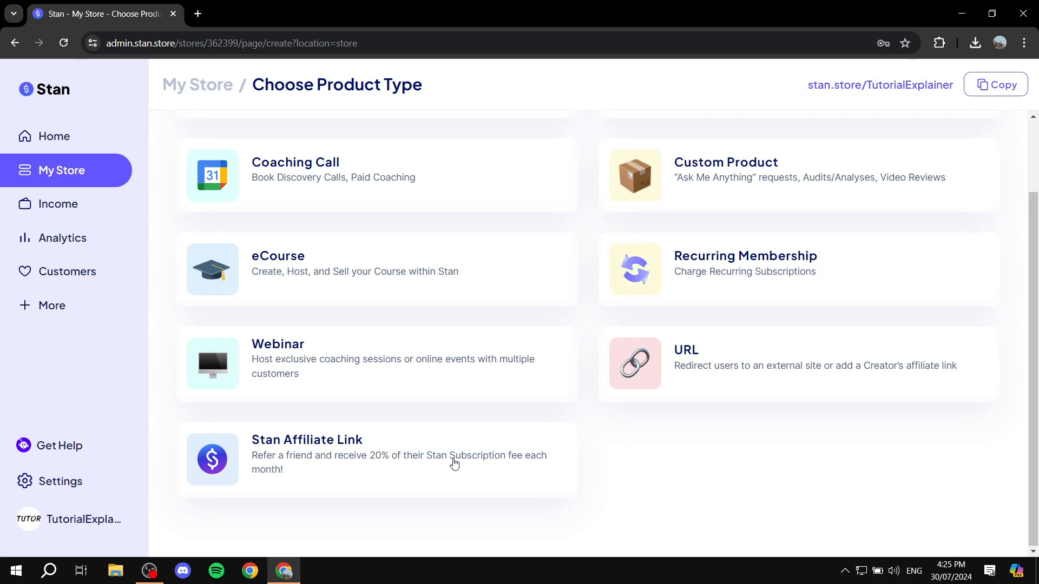
pyautogui.scroll(2, 454, 464)
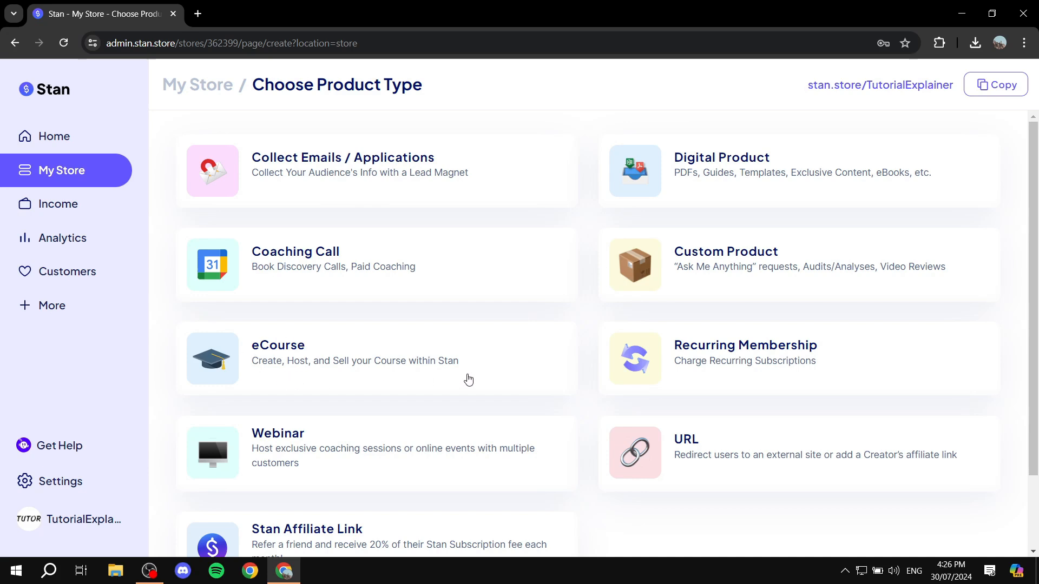
pyautogui.click(328, 356)
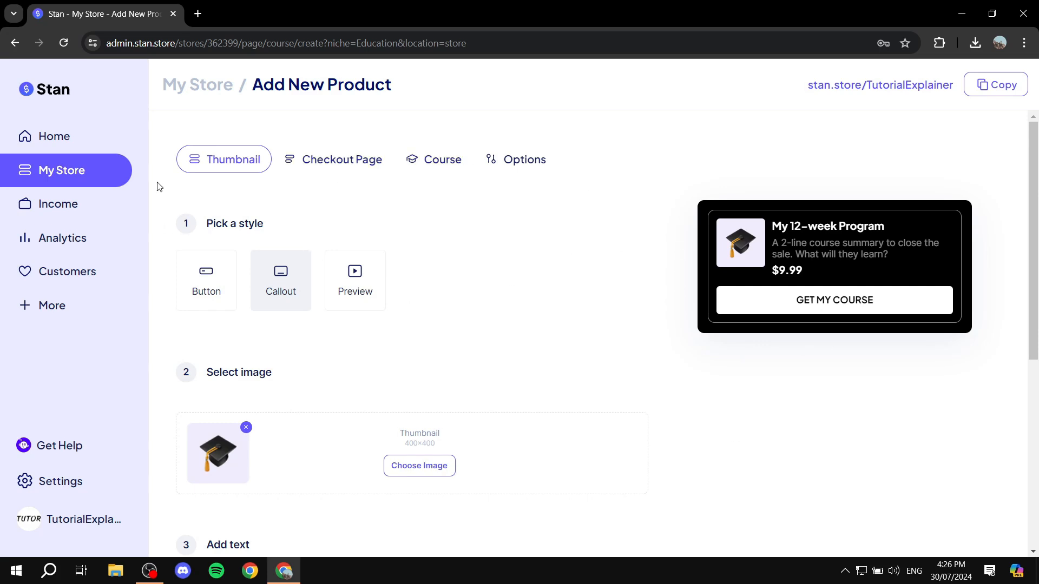
# Examine the course's thumbnail settings, including the style, image, title, subtitle and button text
pyautogui.scroll(-4, 478, 248)
pyautogui.scroll(2, 289, 215)
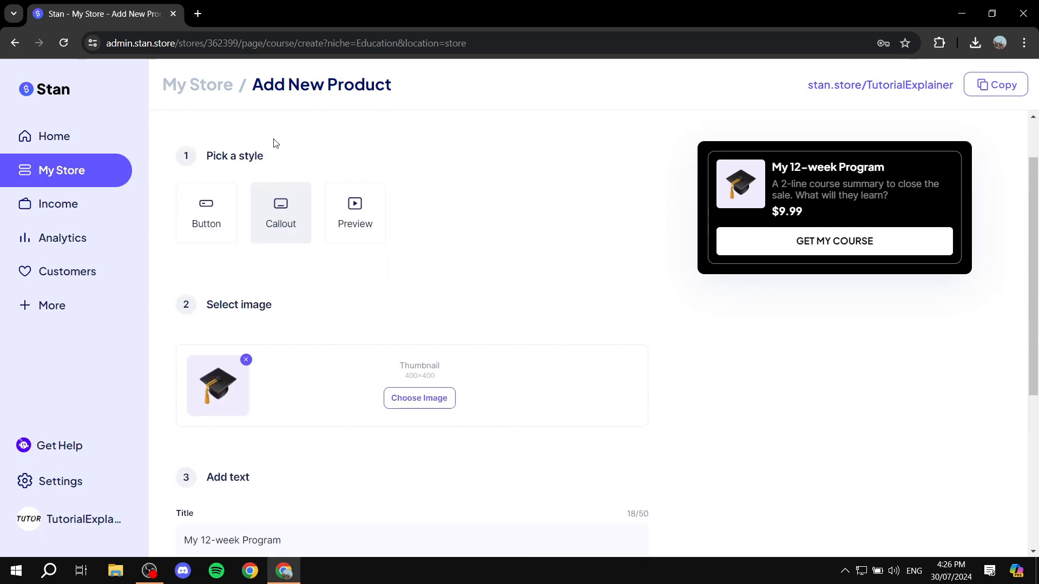
pyautogui.scroll(-5, 350, 241)
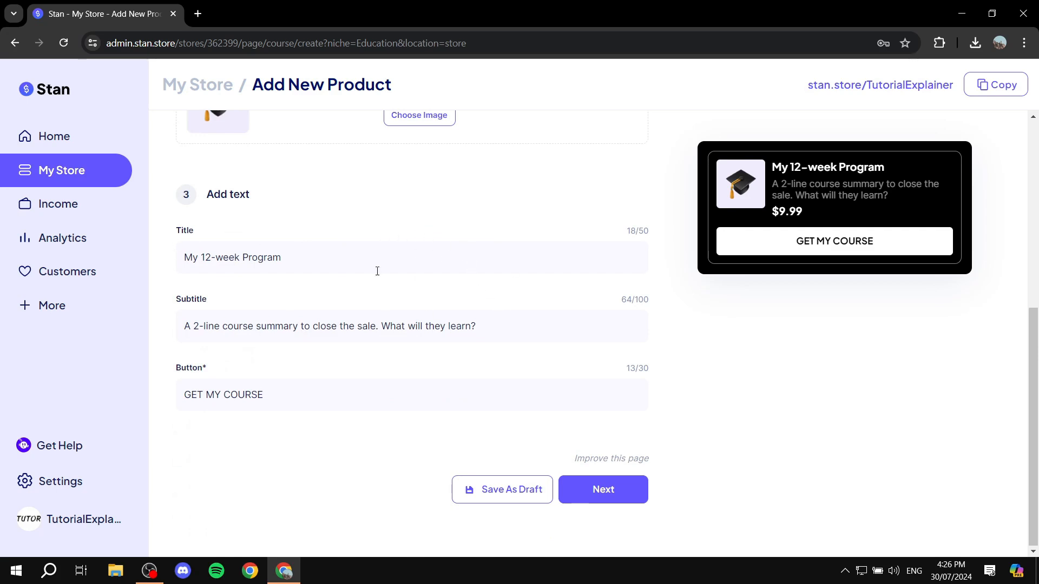
pyautogui.scroll(6, 408, 309)
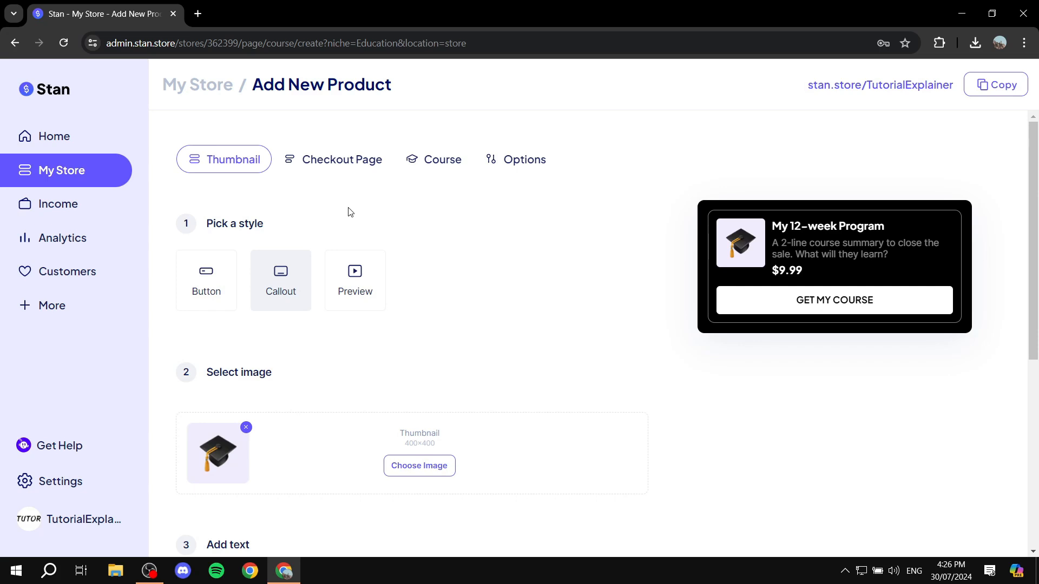
# Open the course's checkout page settings and examine the image, description, price and customer information fields
pyautogui.click(355, 168)
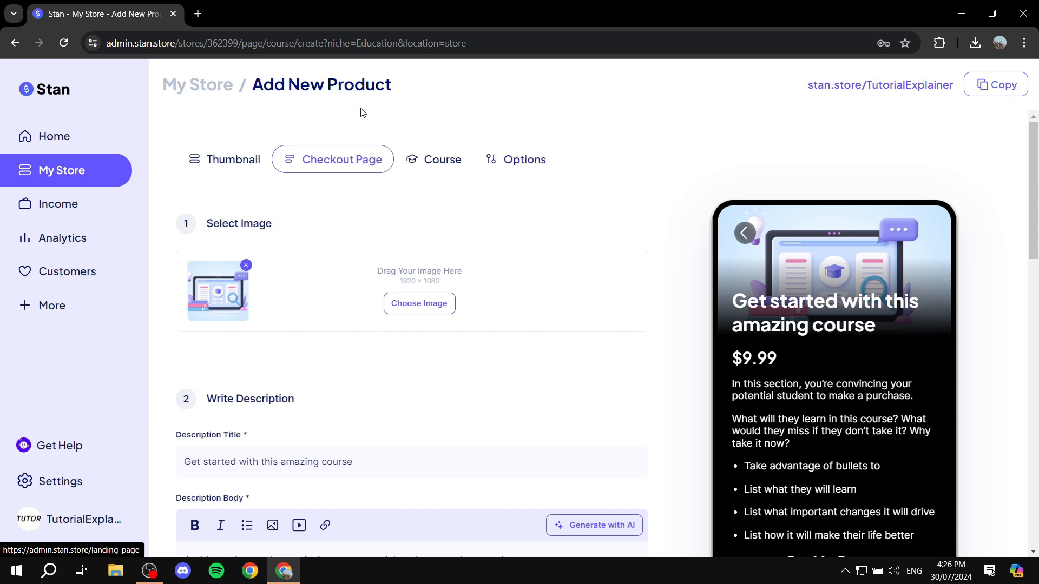
pyautogui.scroll(-1, 343, 195)
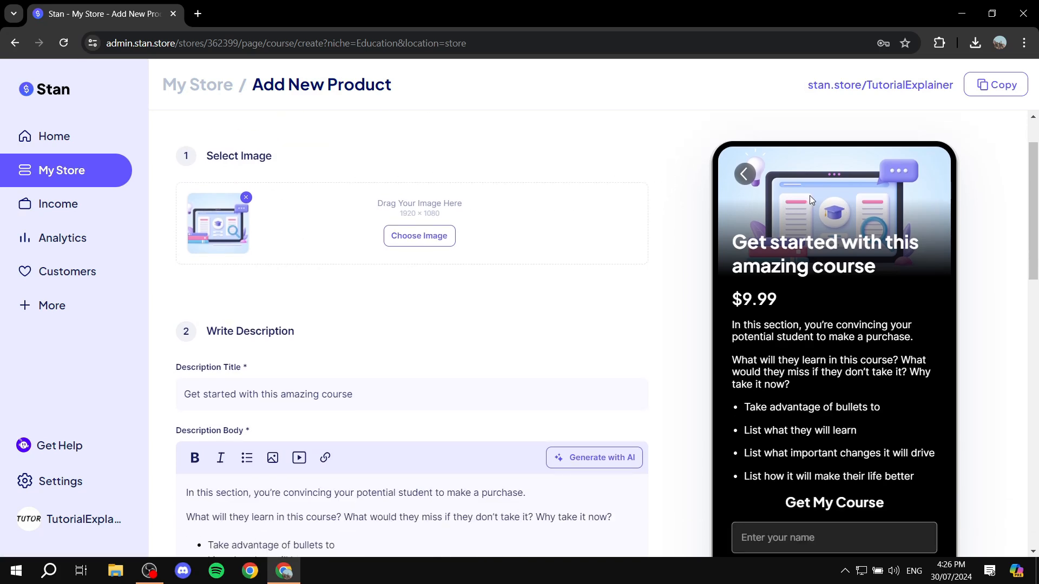
pyautogui.scroll(-2, 350, 246)
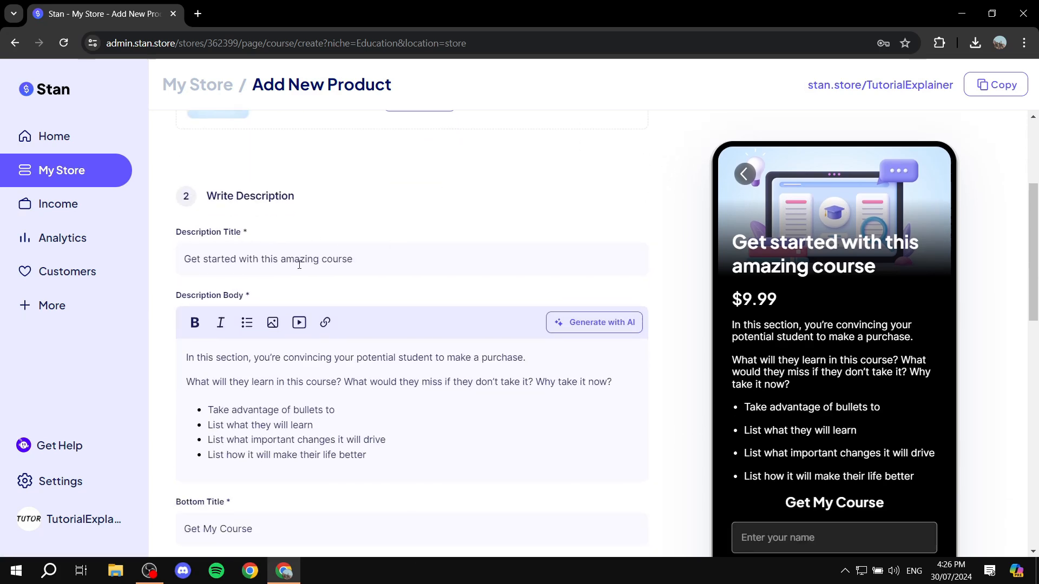
pyautogui.scroll(-5, 413, 297)
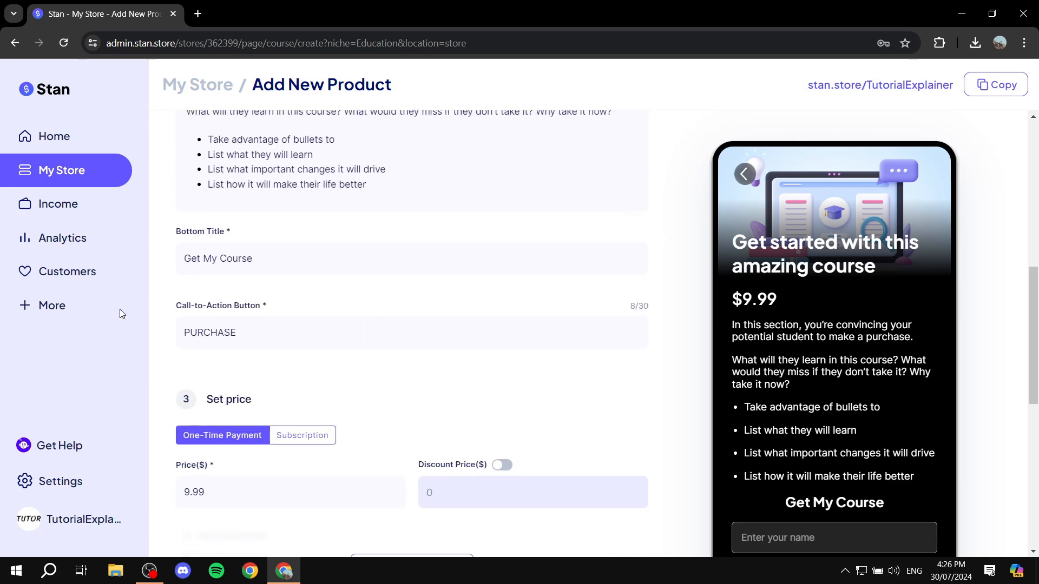
pyautogui.scroll(-3, 330, 317)
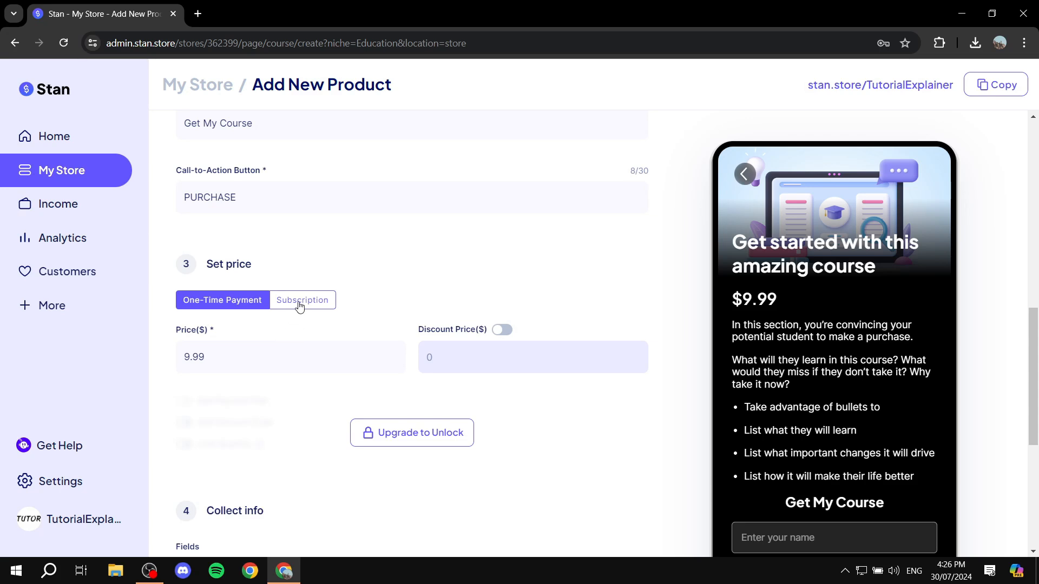
pyautogui.scroll(-4, 282, 320)
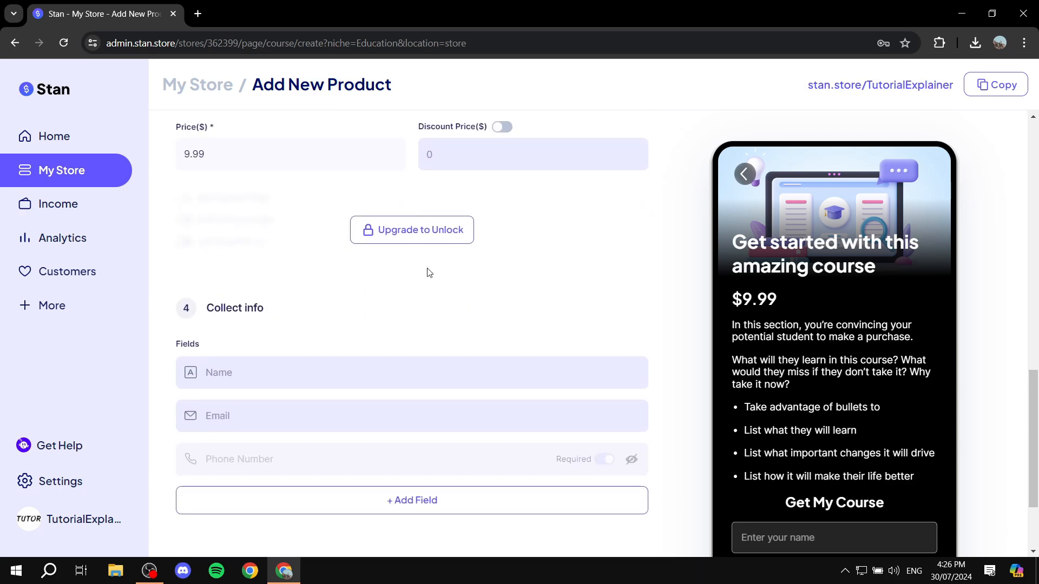
pyautogui.scroll(7, 463, 247)
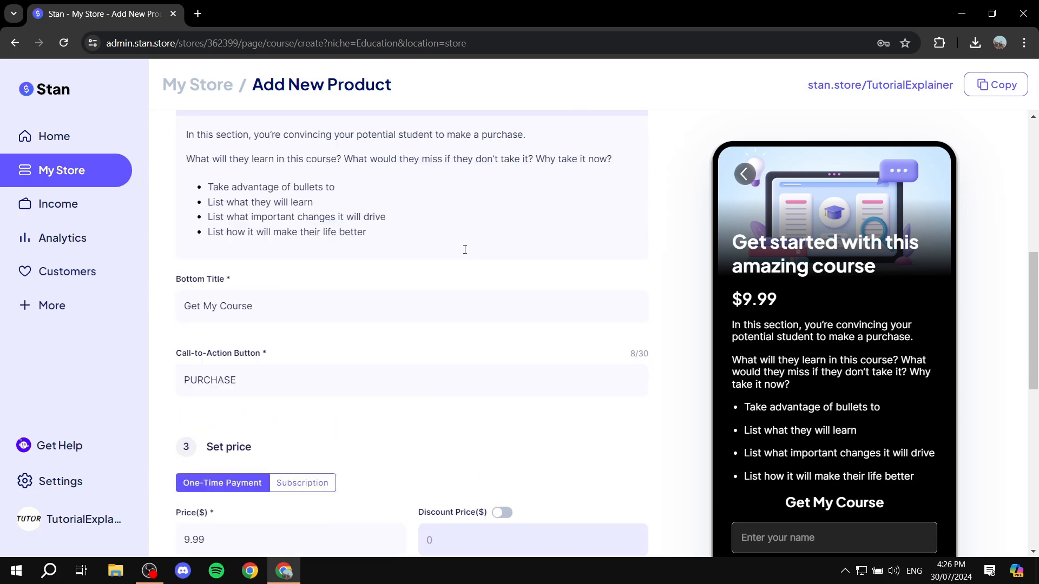
pyautogui.scroll(2, 465, 250)
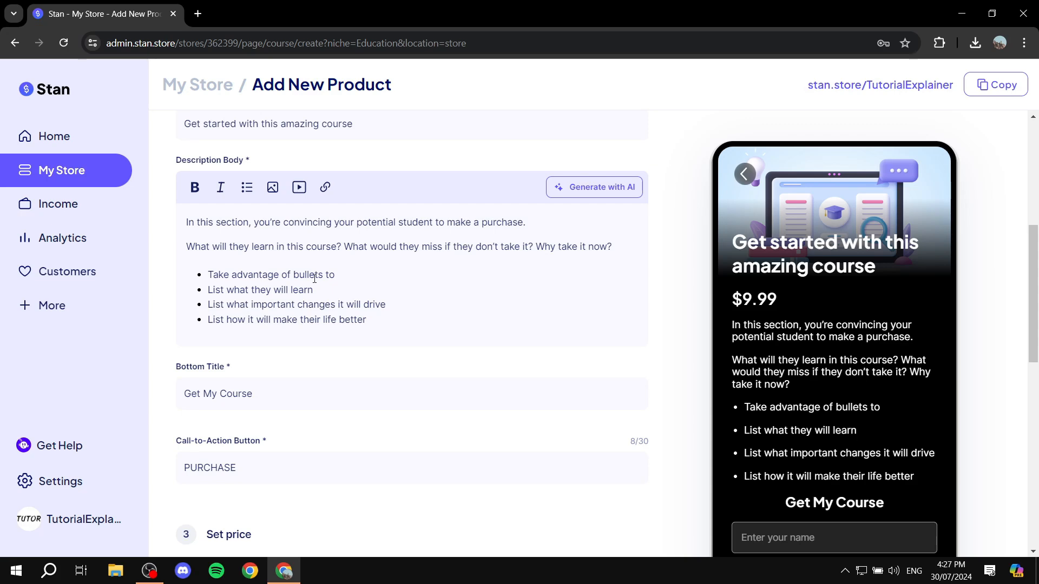
pyautogui.scroll(-4, 314, 278)
pyautogui.scroll(-4, 474, 249)
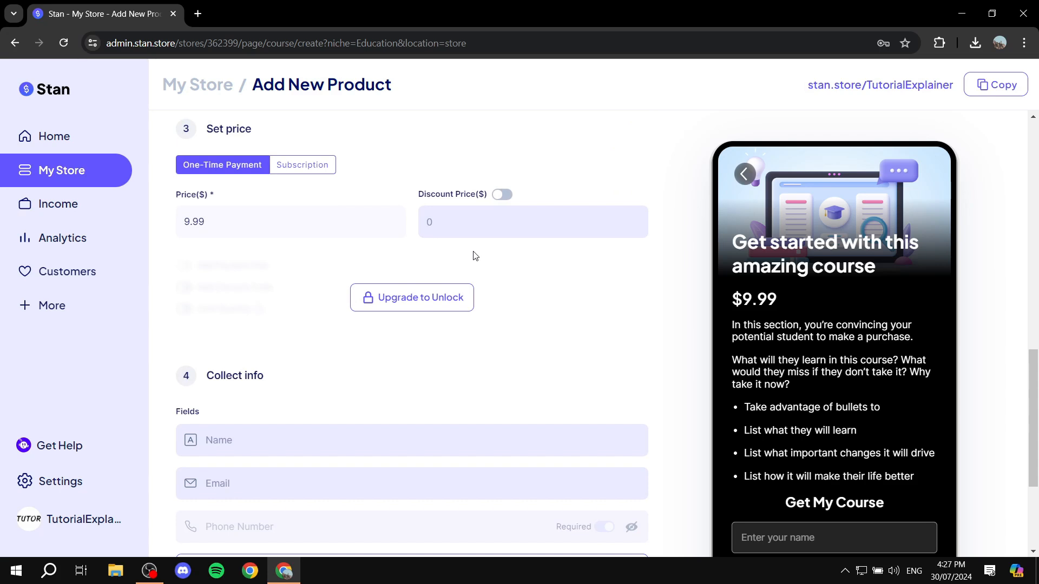
pyautogui.scroll(-3, 389, 311)
pyautogui.scroll(3, 454, 272)
pyautogui.scroll(-4, 476, 276)
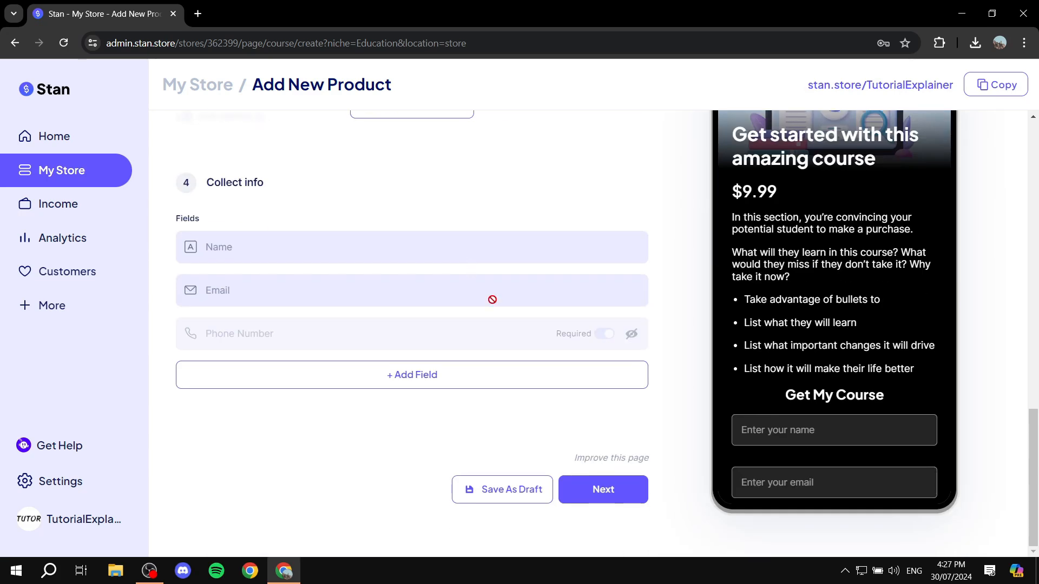
pyautogui.scroll(12, 420, 294)
pyautogui.scroll(3, 385, 194)
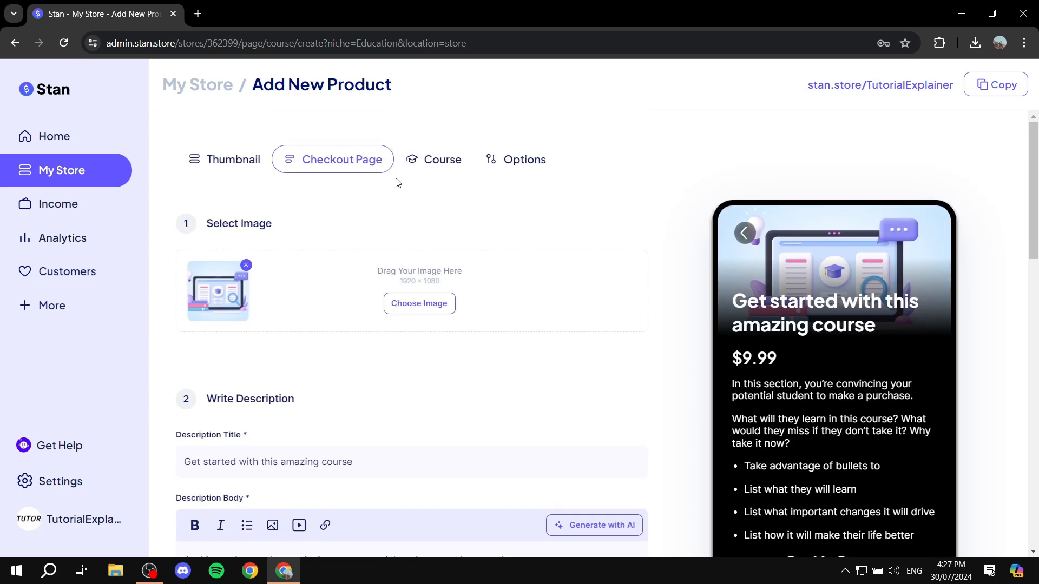
# Open the course content settings and examine the course homepage, the Module 1: Introduction lessons and the other modules
pyautogui.click(428, 164)
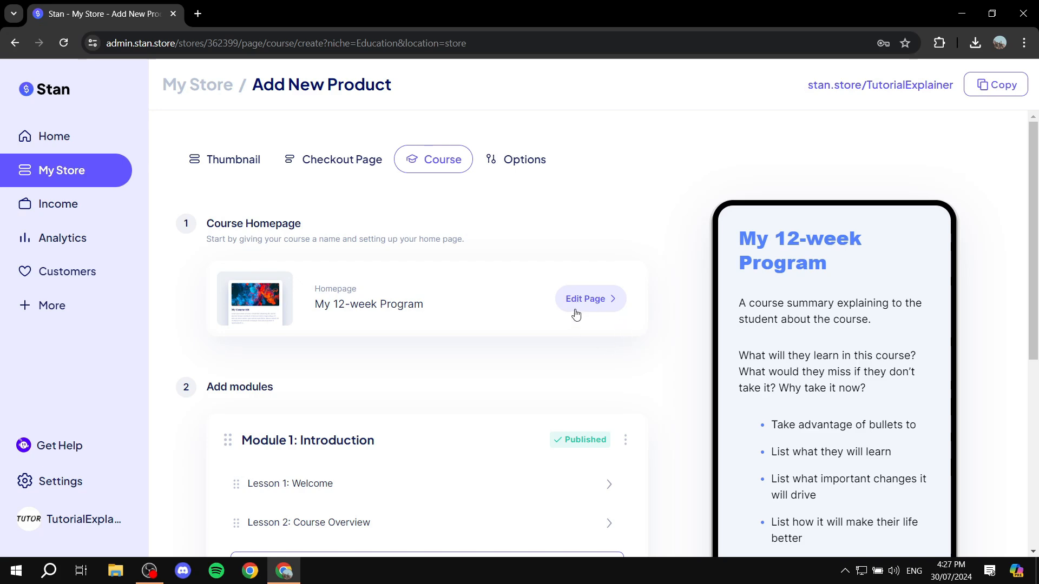
pyautogui.scroll(-3, 576, 301)
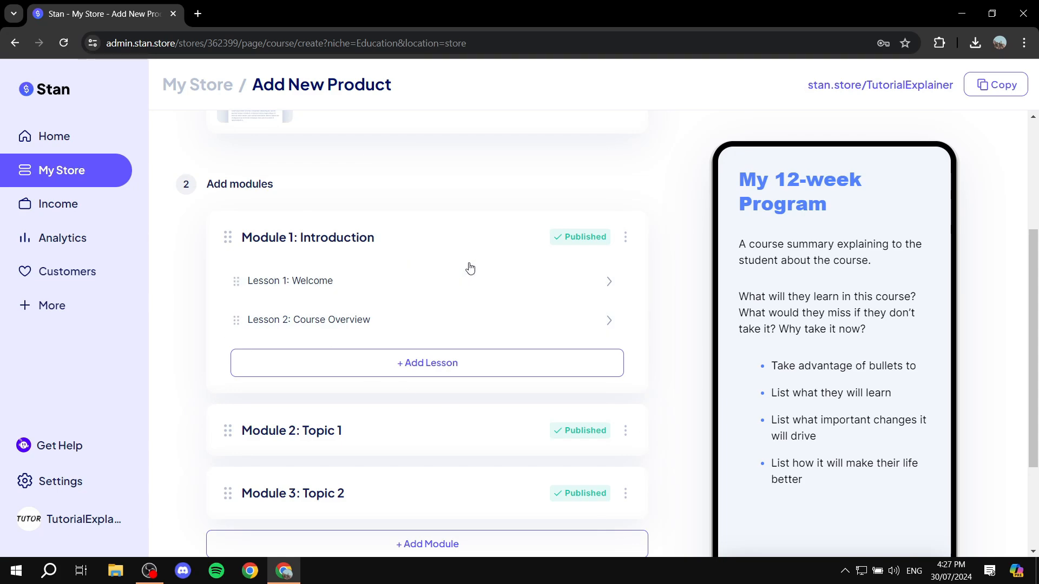
pyautogui.scroll(-2, 290, 422)
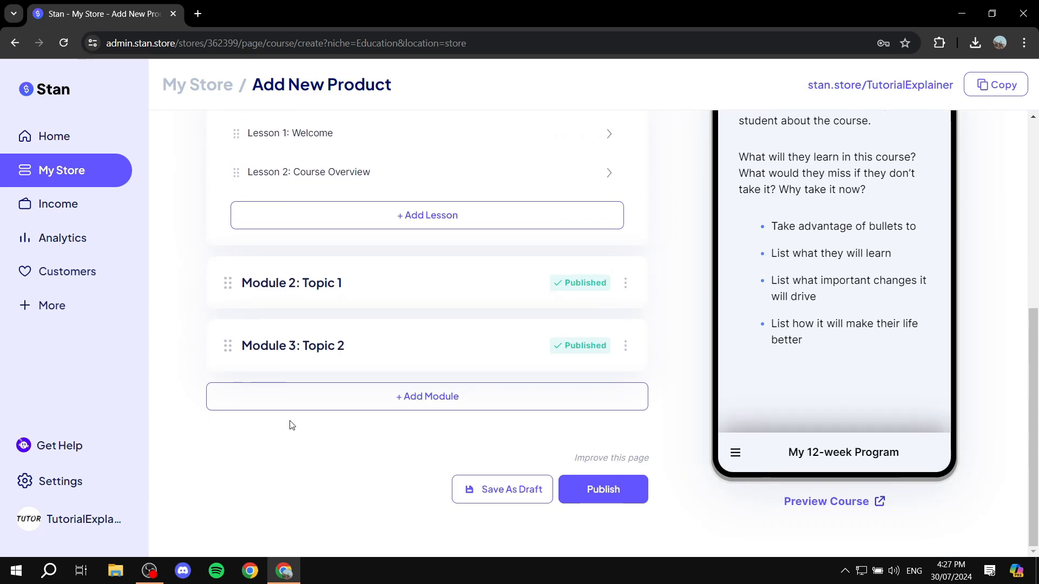
pyautogui.scroll(4, 292, 324)
pyautogui.scroll(-2, 308, 307)
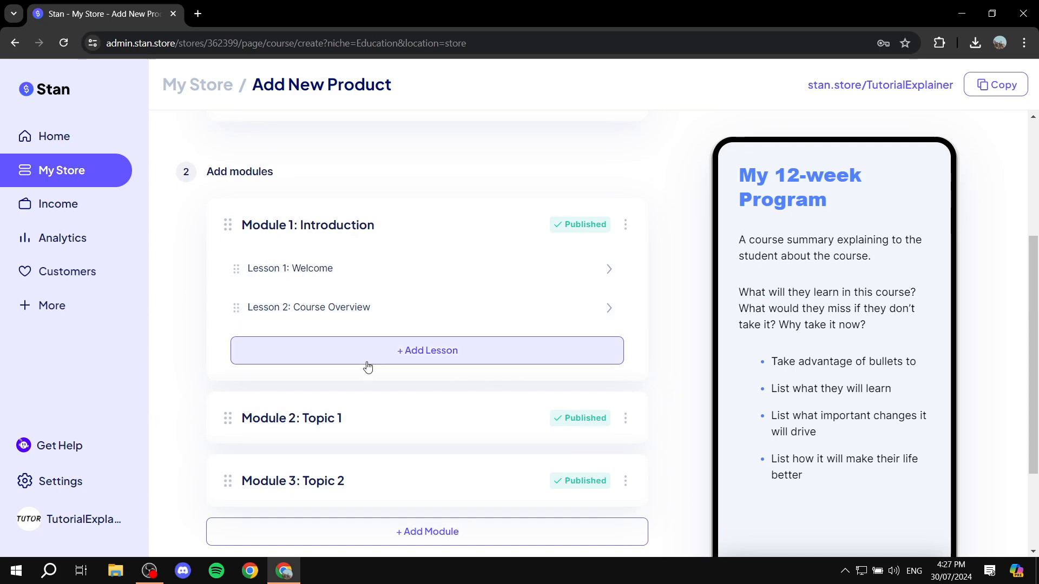
pyautogui.scroll(-1, 287, 401)
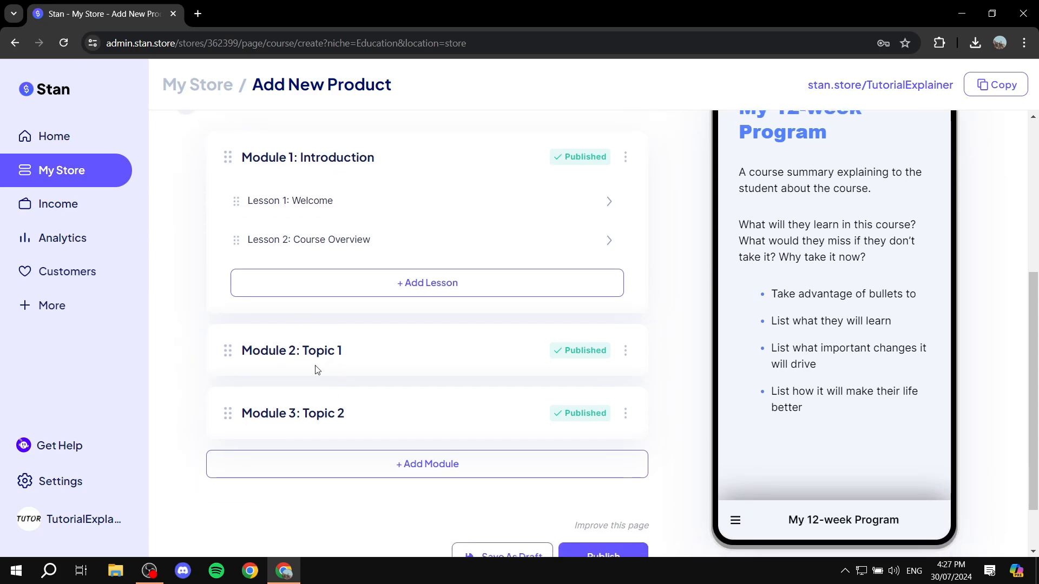
# Expand Module 2: Topic 1 and Module 3: Topic 2 to examine their lessons
pyautogui.click(387, 352)
pyautogui.scroll(-2, 363, 322)
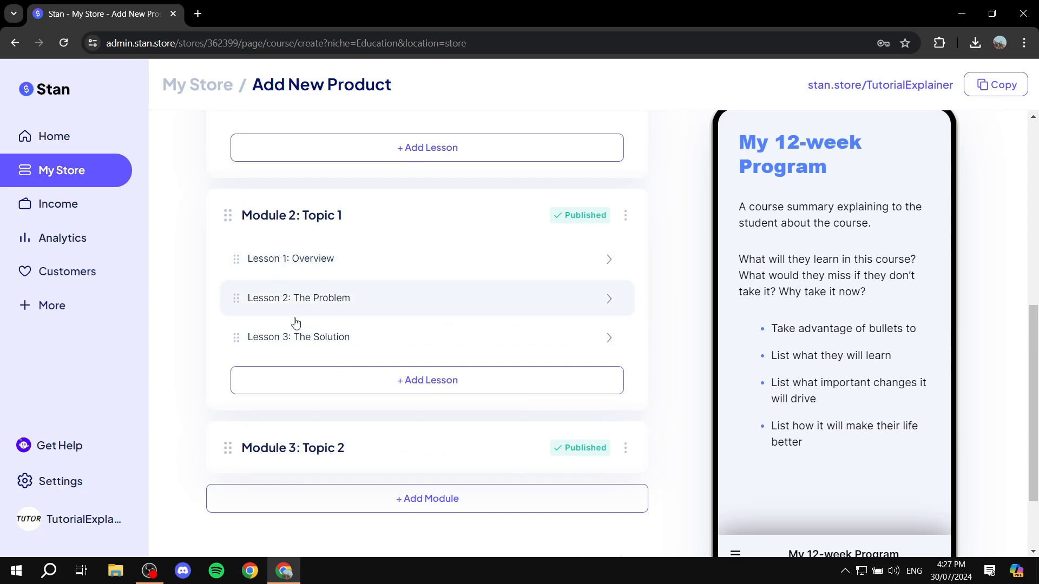
pyautogui.scroll(-2, 295, 385)
pyautogui.click(353, 344)
pyautogui.scroll(-2, 395, 334)
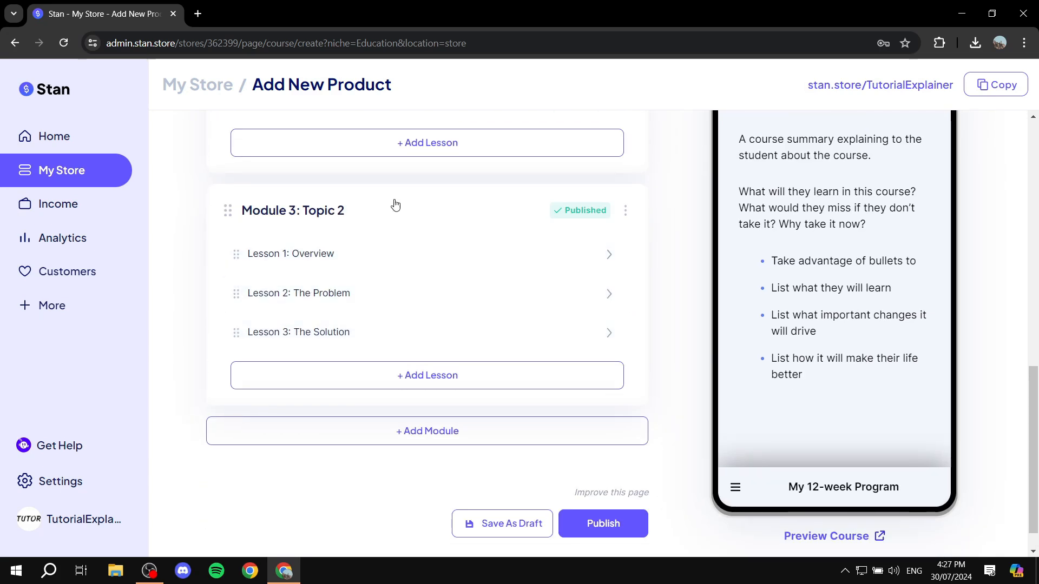
# Open Lesson 1: Overview of Module 3, examine its video and supporting materials sections, and return to the course content
pyautogui.scroll(-1, 557, 208)
pyautogui.scroll(4, 438, 400)
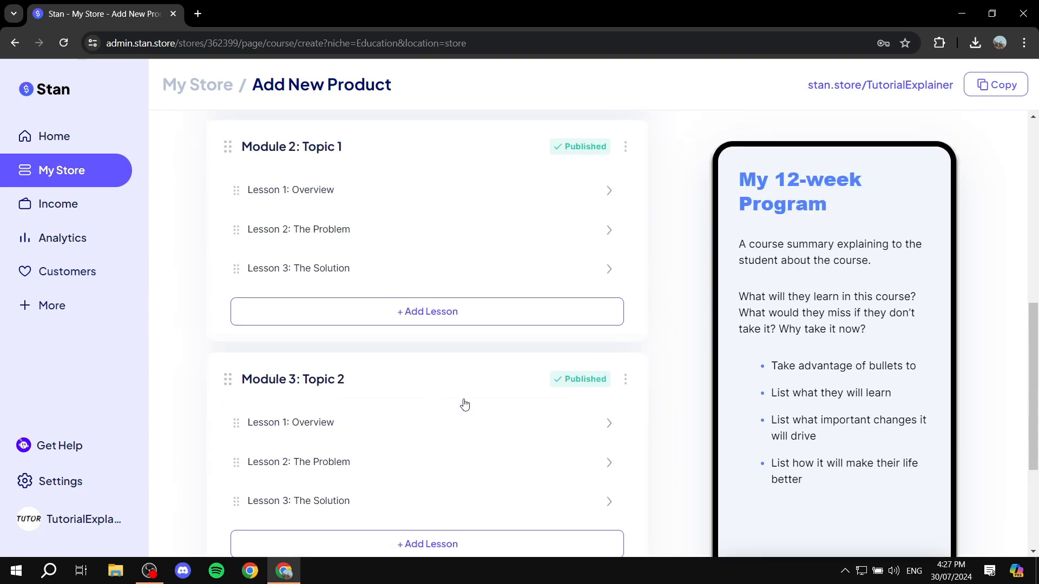
pyautogui.click(528, 417)
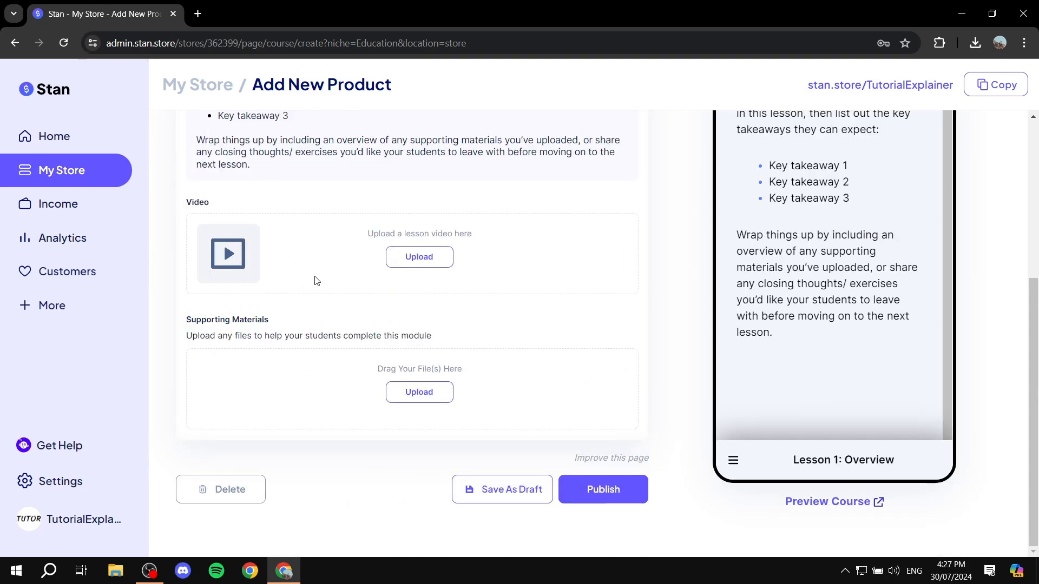
pyautogui.scroll(5, 317, 281)
pyautogui.click(184, 155)
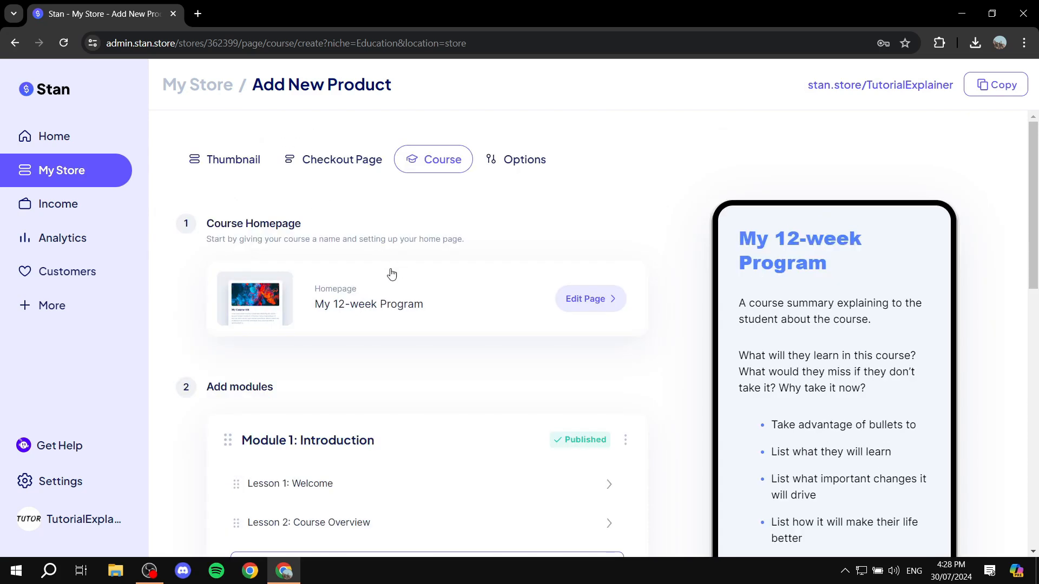
# Open the course's options and examine the available settings, from reviews and email flows to the confirmation email and email integrations
pyautogui.click(528, 169)
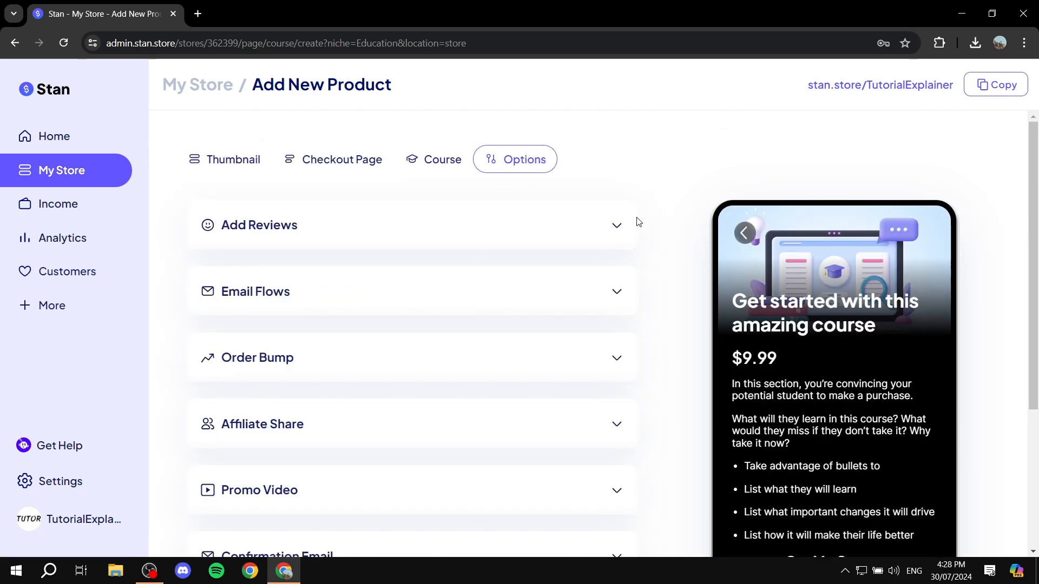
pyautogui.scroll(-4, 617, 228)
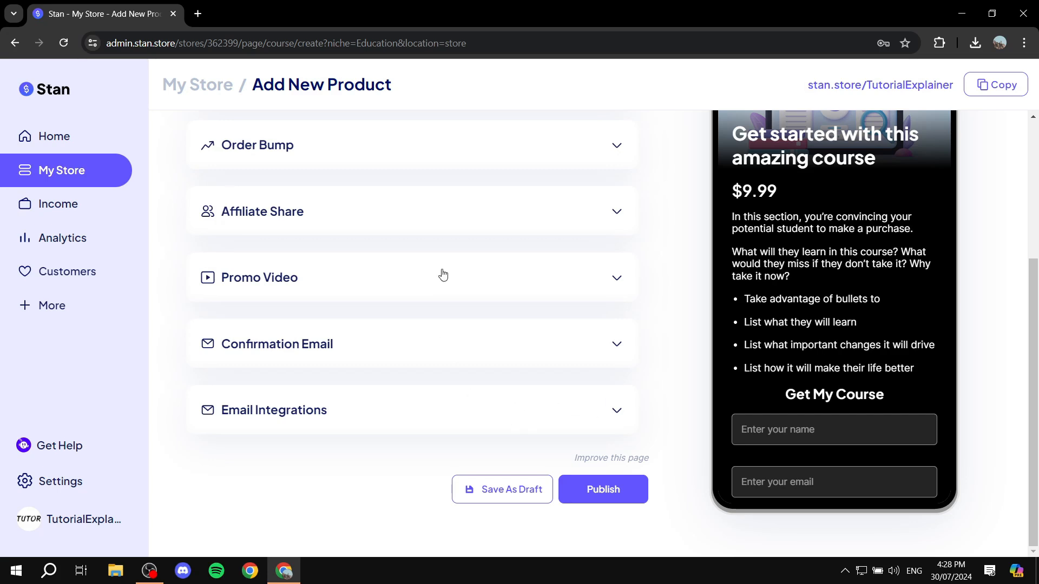
pyautogui.scroll(4, 513, 233)
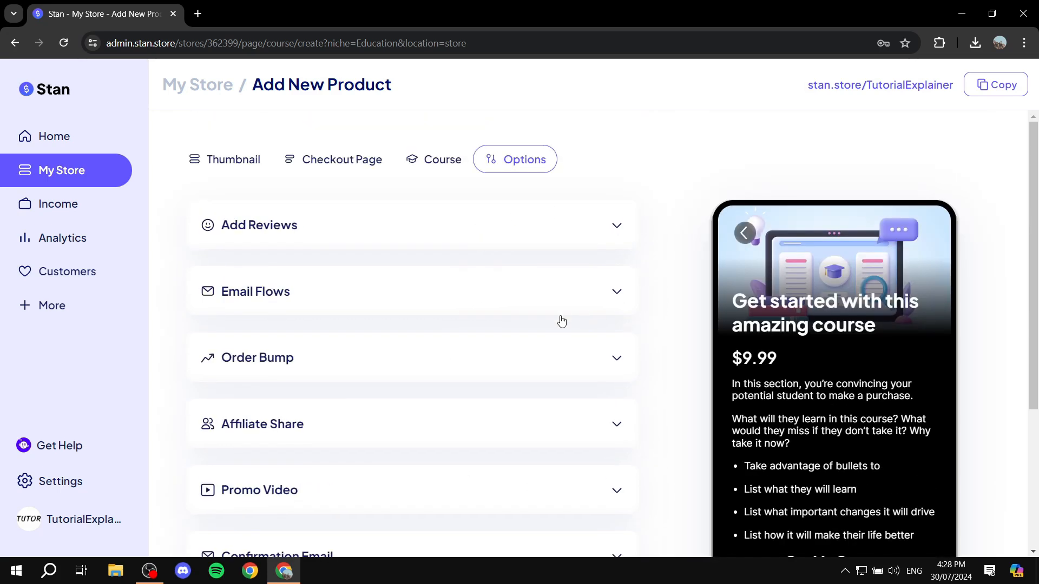
pyautogui.scroll(-1, 541, 324)
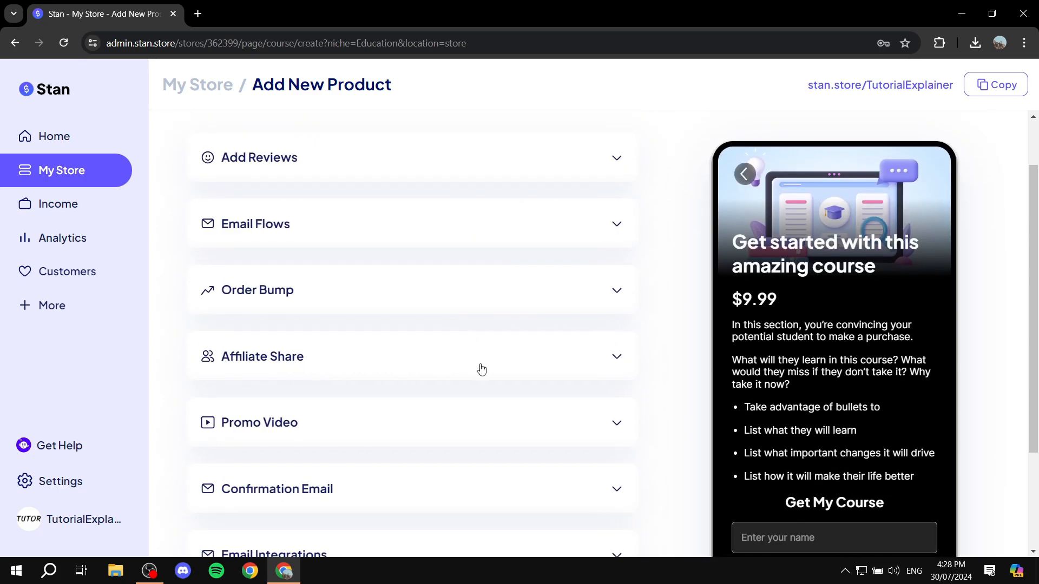
pyautogui.scroll(1, 490, 371)
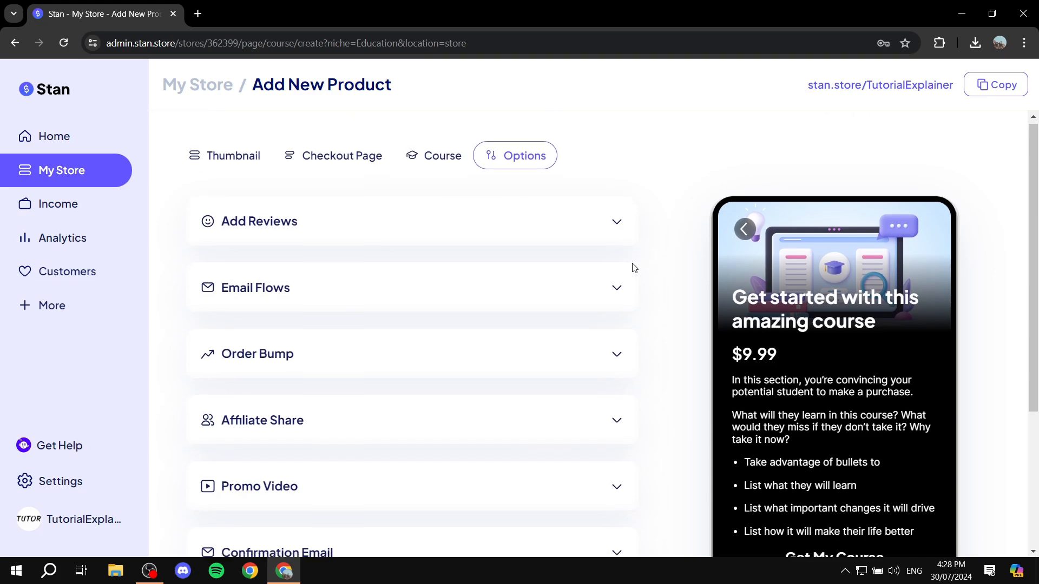
pyautogui.scroll(-3, 623, 273)
pyautogui.scroll(4, 599, 223)
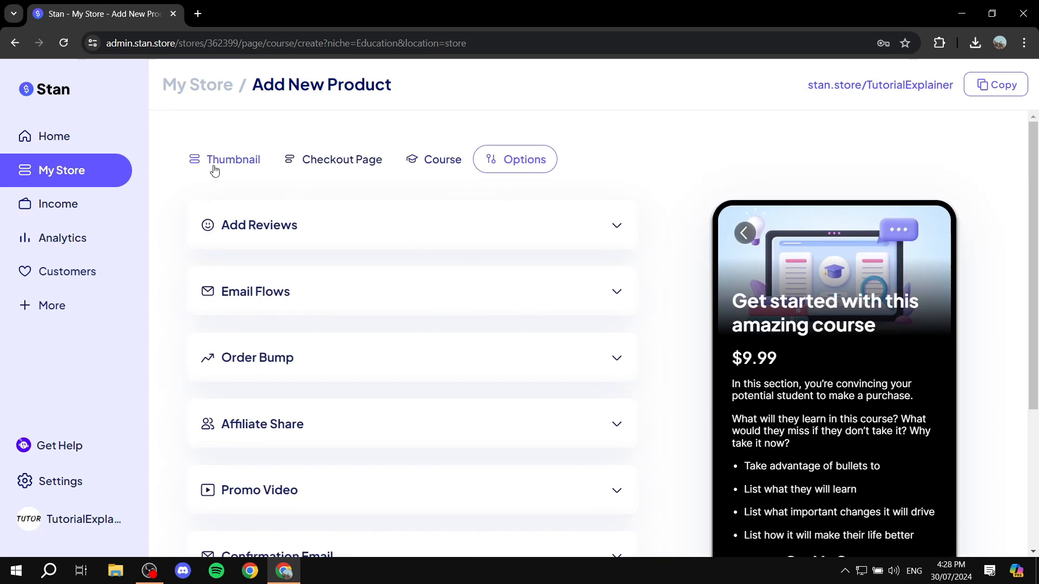
# Leave the course editor and start creating a landing page for a Digital Product
pyautogui.click(200, 92)
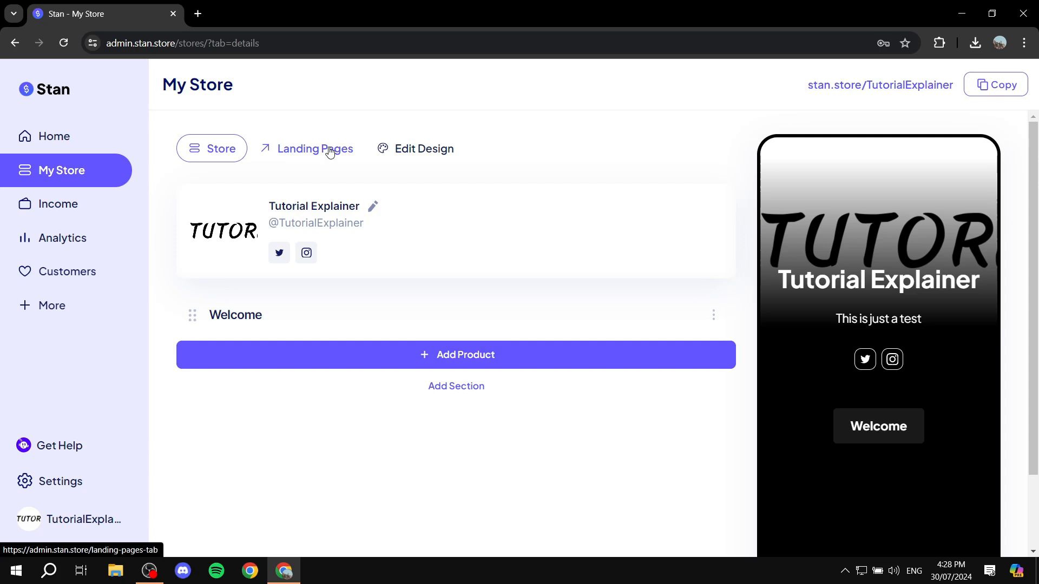
pyautogui.click(307, 149)
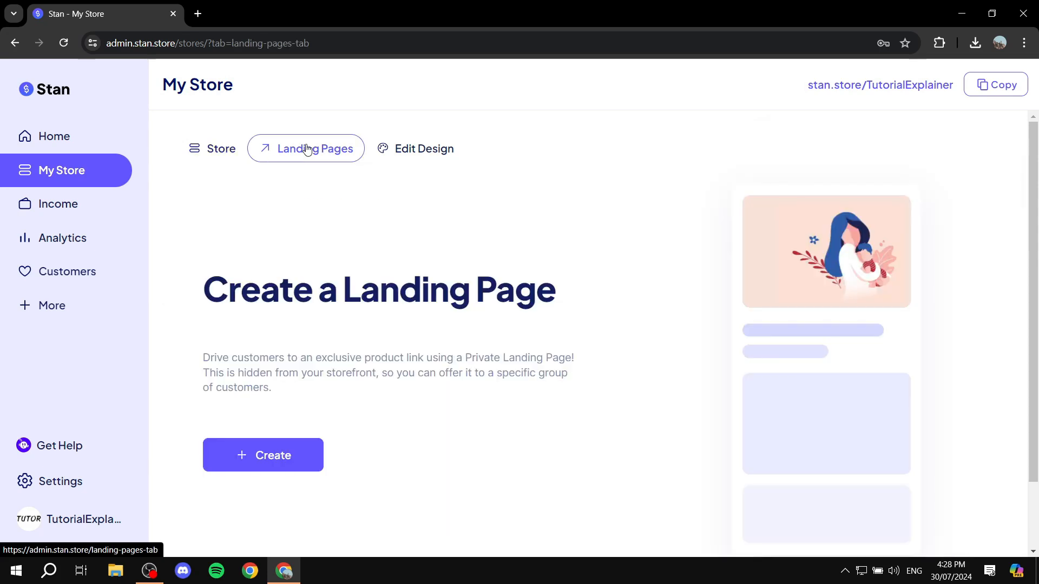
pyautogui.click(308, 461)
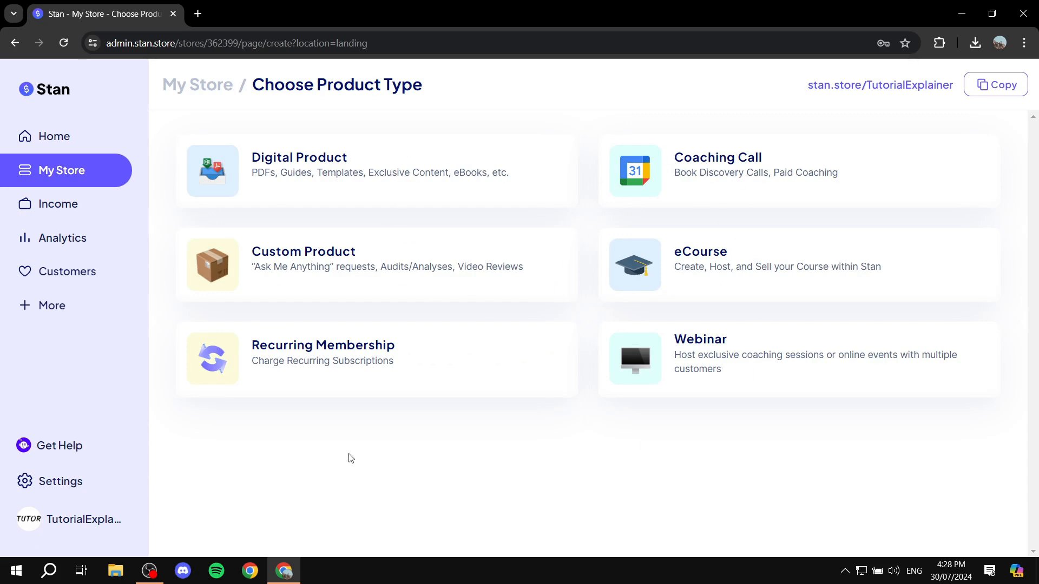
pyautogui.click(322, 168)
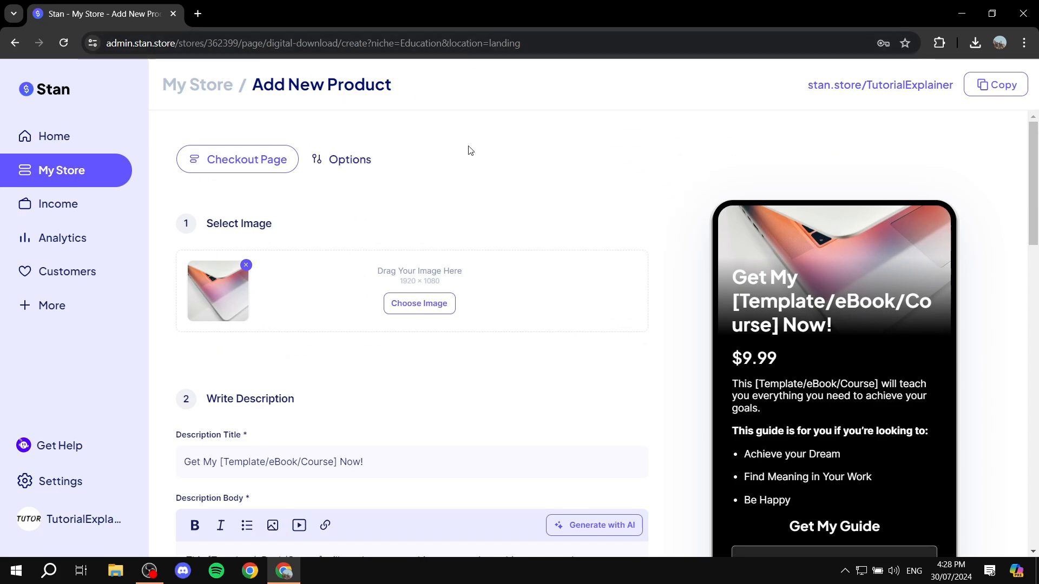
# Examine the landing page's checkout settings, including the image, description, bottom title, call-to-action button, price and customer information fields
pyautogui.scroll(-1, 279, 189)
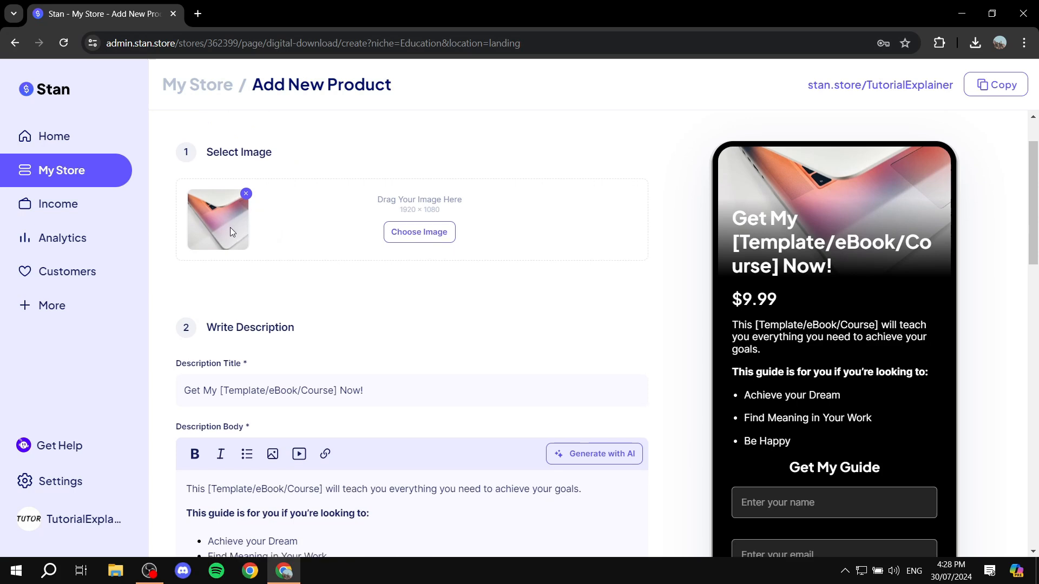
pyautogui.scroll(-2, 230, 228)
pyautogui.scroll(1, 210, 240)
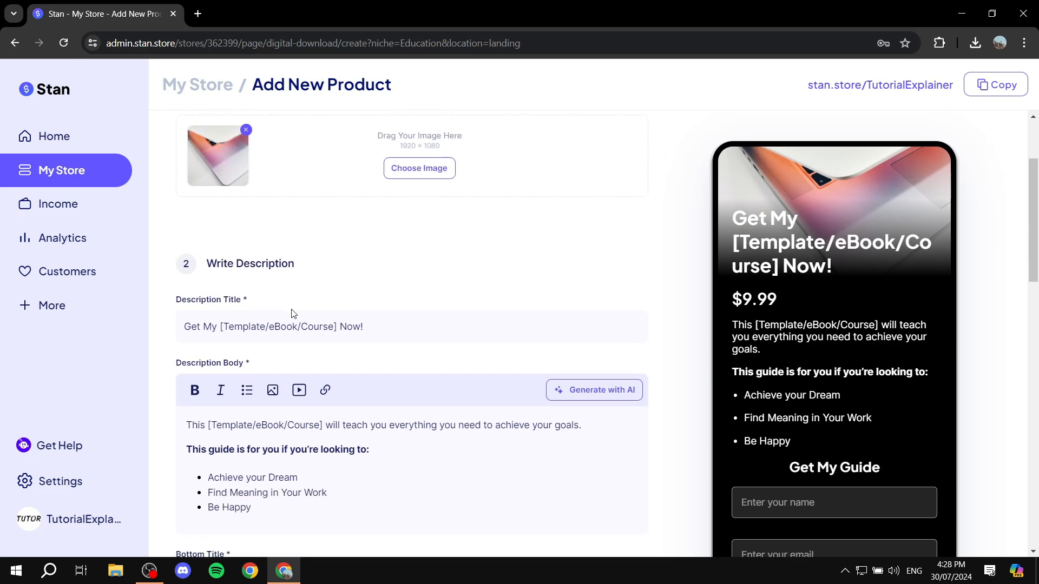
pyautogui.scroll(-1, 303, 295)
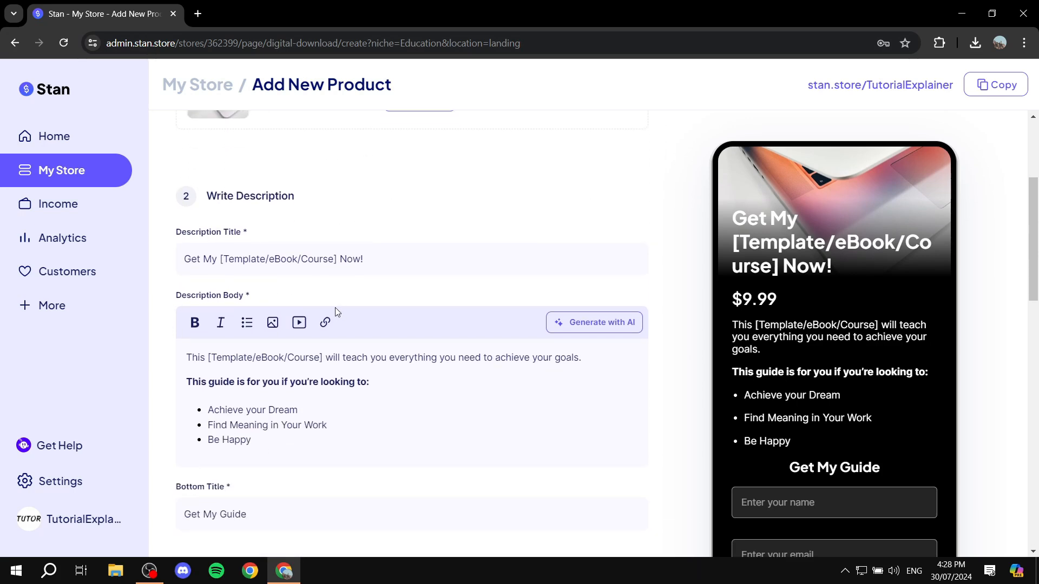
pyautogui.scroll(1, 347, 309)
pyautogui.scroll(2, 454, 302)
pyautogui.scroll(-5, 453, 319)
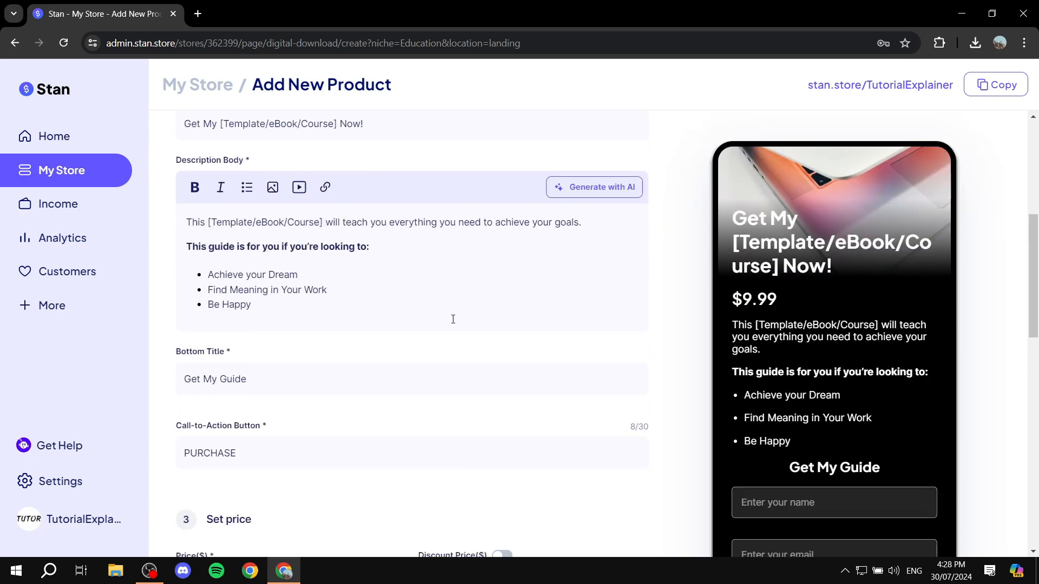
pyautogui.scroll(-1, 339, 304)
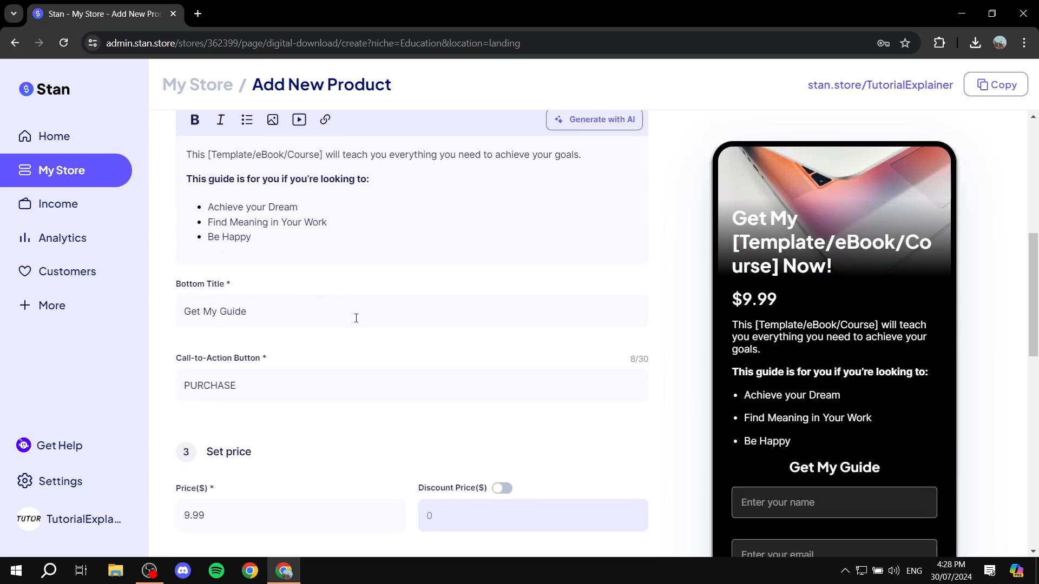
pyautogui.scroll(-2, 356, 318)
pyautogui.scroll(-2, 346, 324)
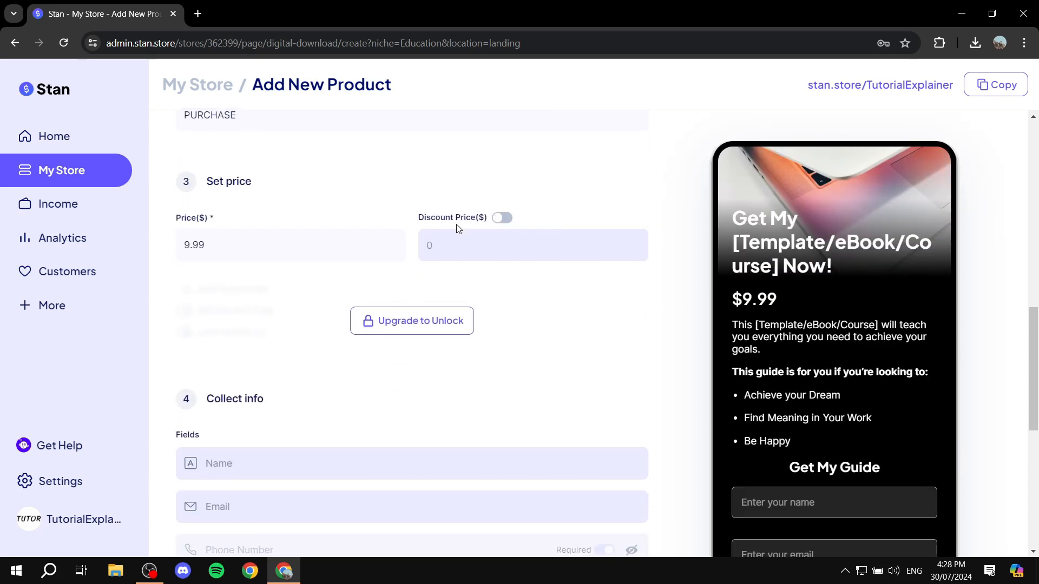
pyautogui.scroll(-3, 368, 254)
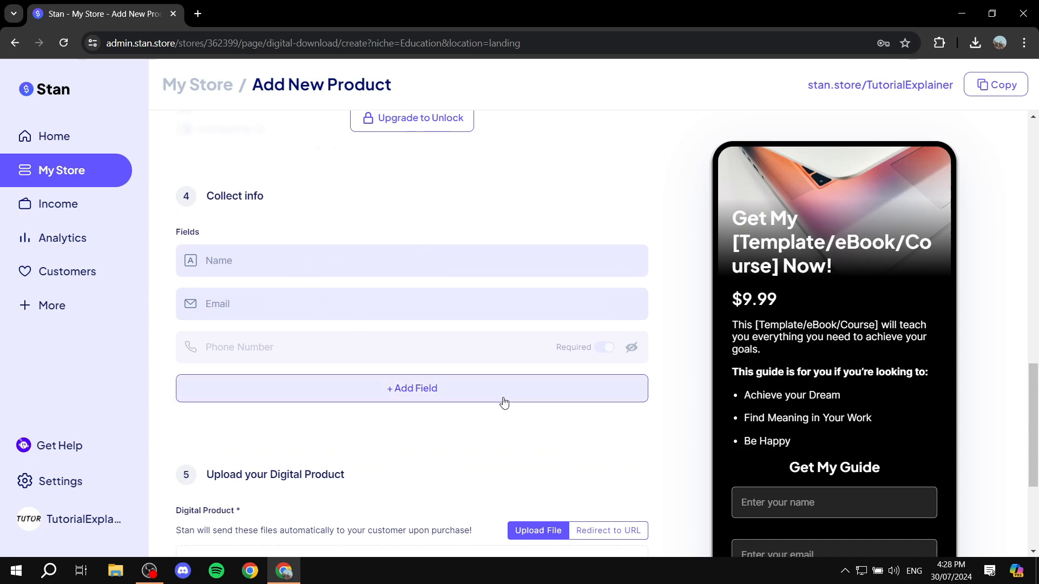
# Show the field types available for collecting customer information, close the list, and examine the digital product upload section
pyautogui.click(464, 398)
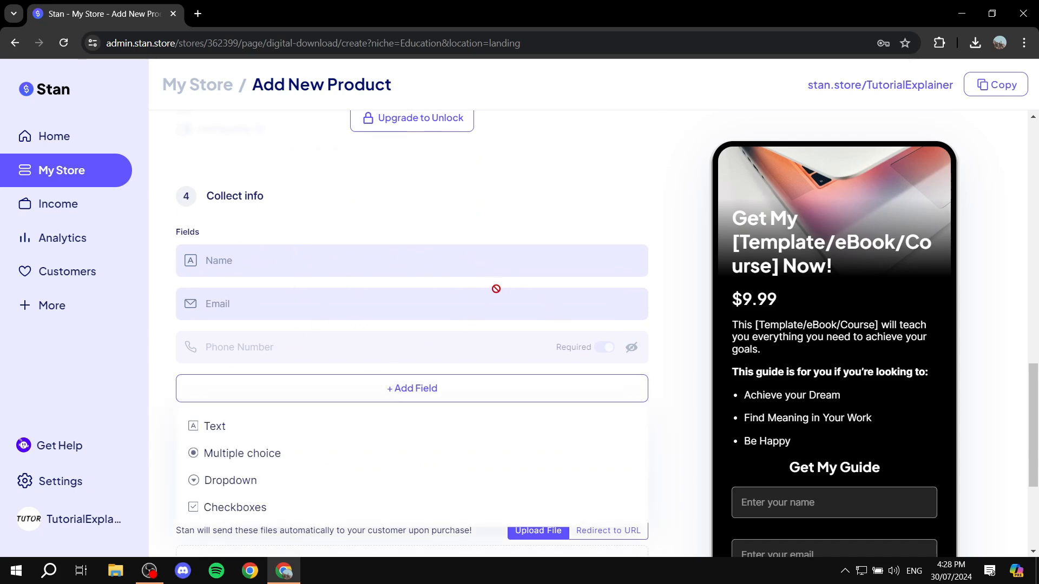
pyautogui.scroll(-6, 808, 368)
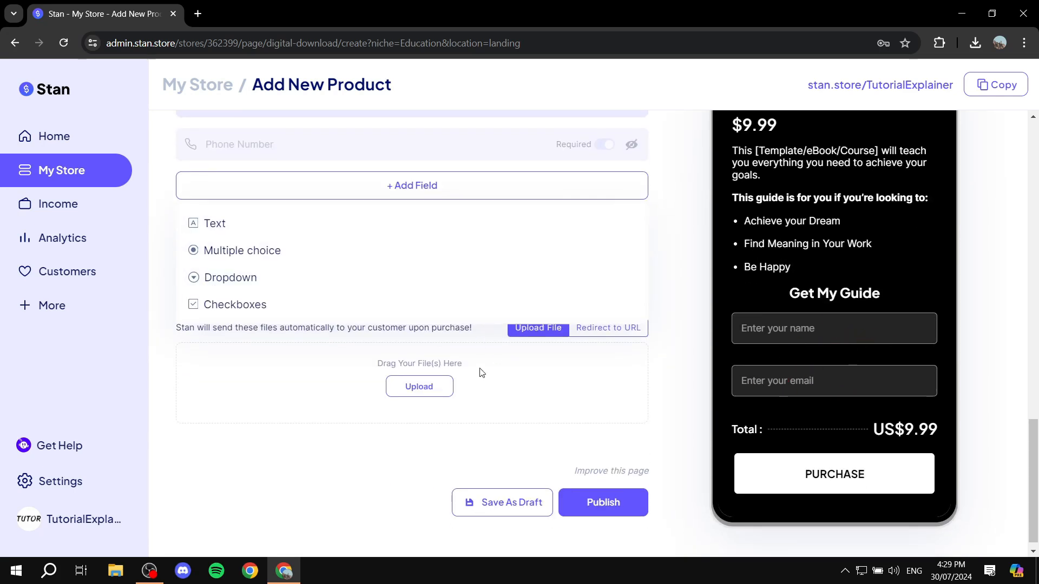
pyautogui.scroll(1, 476, 373)
pyautogui.moveTo(259, 404); pyautogui.dragTo(462, 413)
pyautogui.click(462, 413)
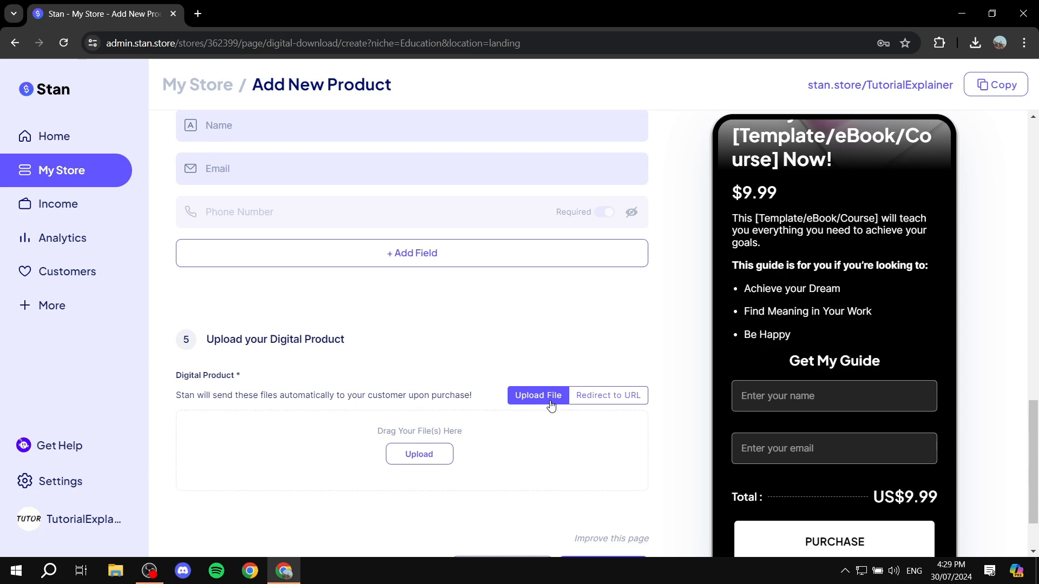
pyautogui.scroll(-1, 552, 404)
pyautogui.scroll(15, 550, 376)
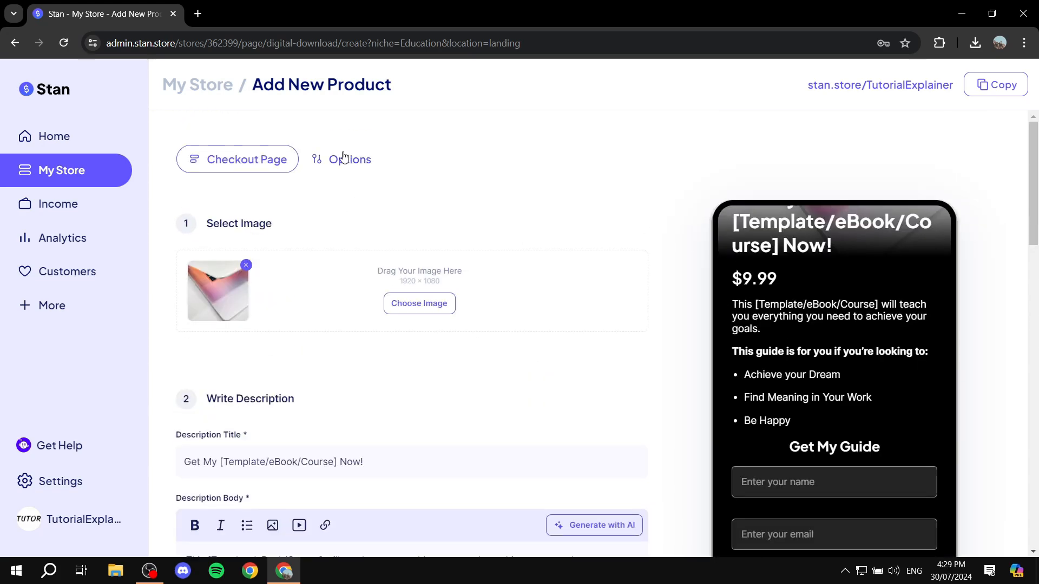
# Open the landing page's options and examine the available settings
pyautogui.click(342, 159)
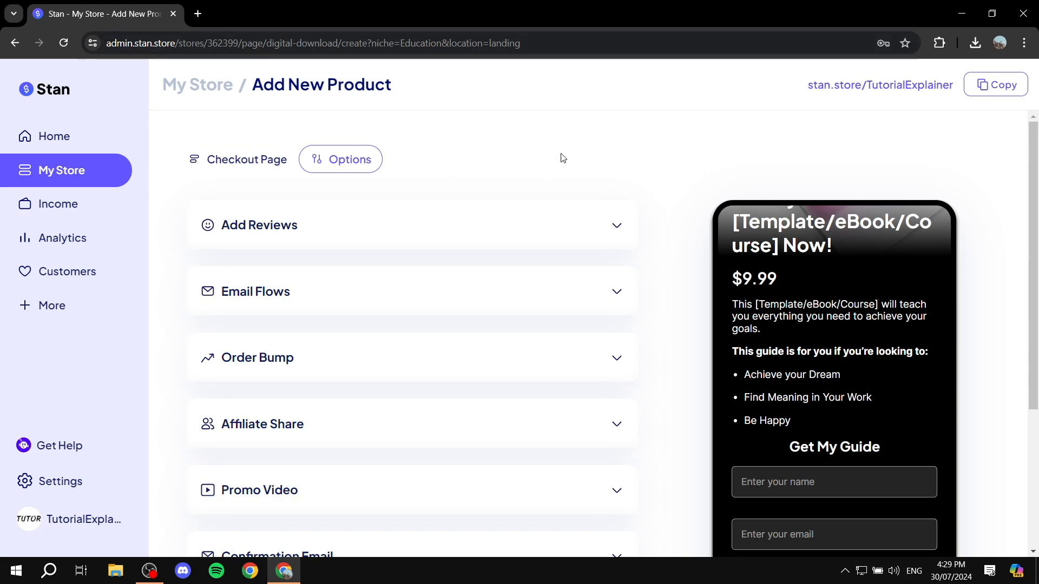
pyautogui.scroll(2, 907, 321)
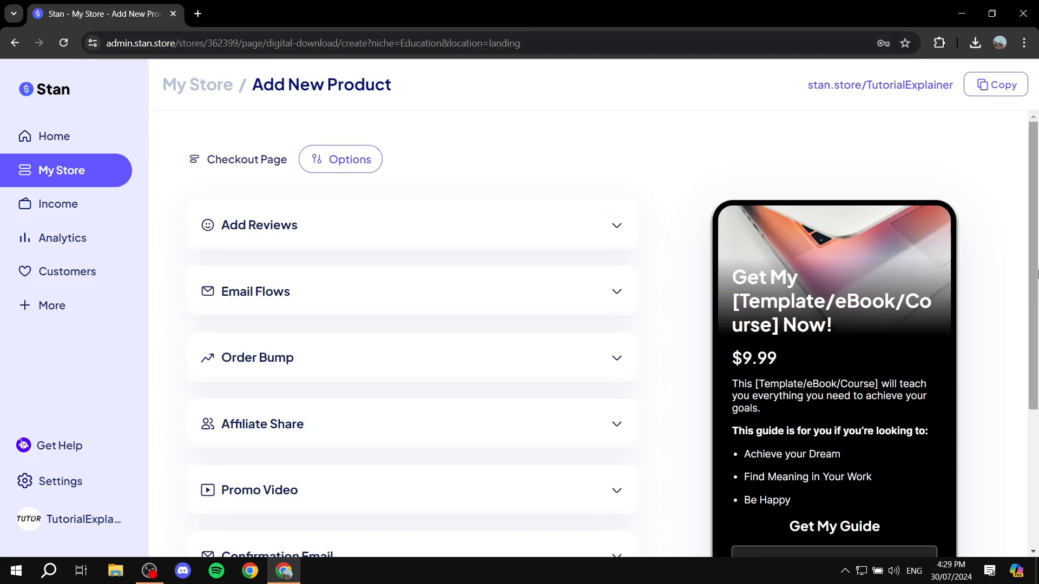
pyautogui.scroll(-4, 990, 292)
pyautogui.scroll(4, 990, 292)
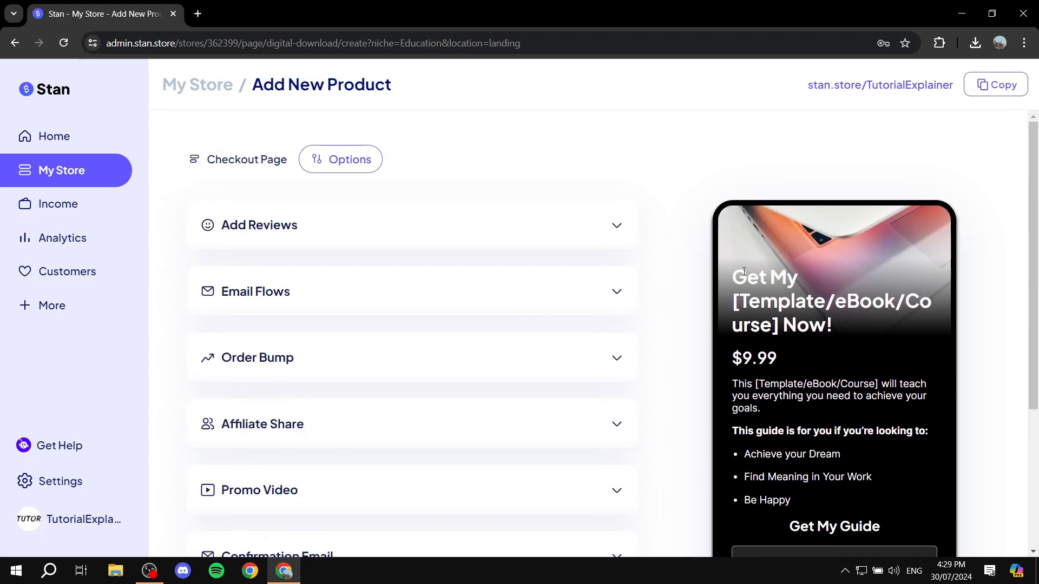
# Leave the landing page editor and return to the store overview to examine its header, sections and preview
pyautogui.click(212, 87)
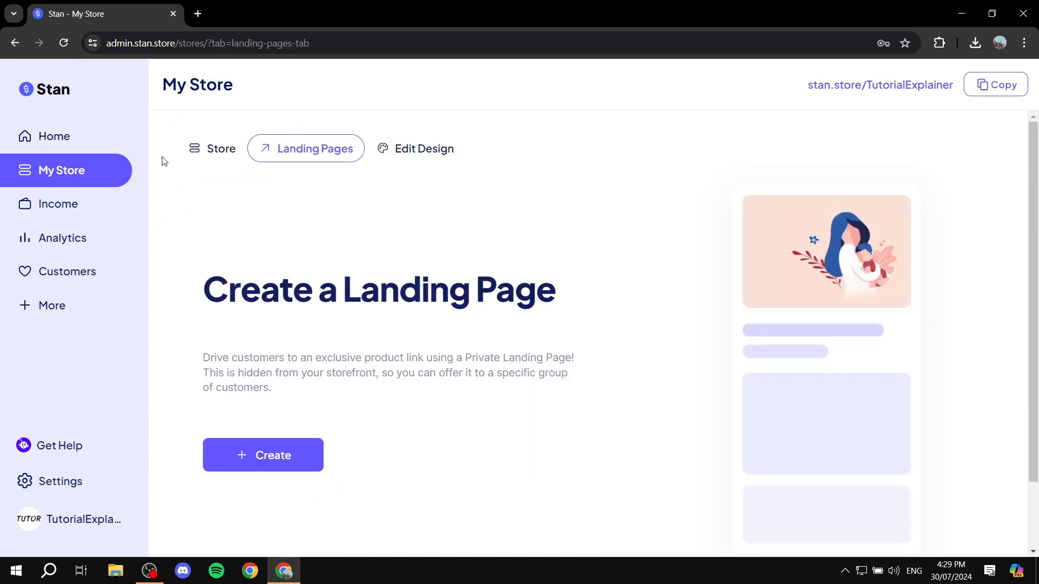
pyautogui.click(213, 148)
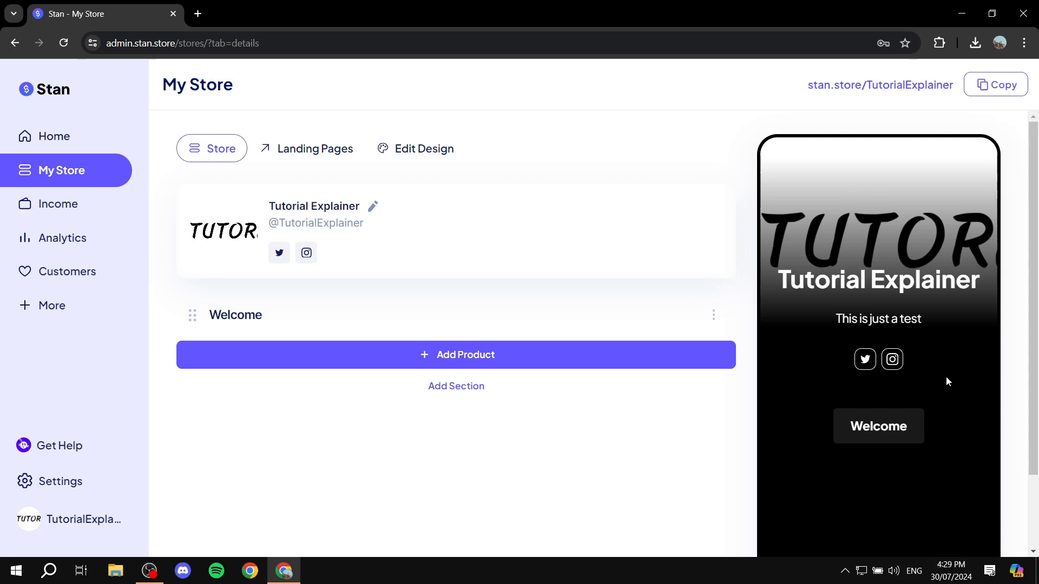
pyautogui.scroll(-2, 886, 371)
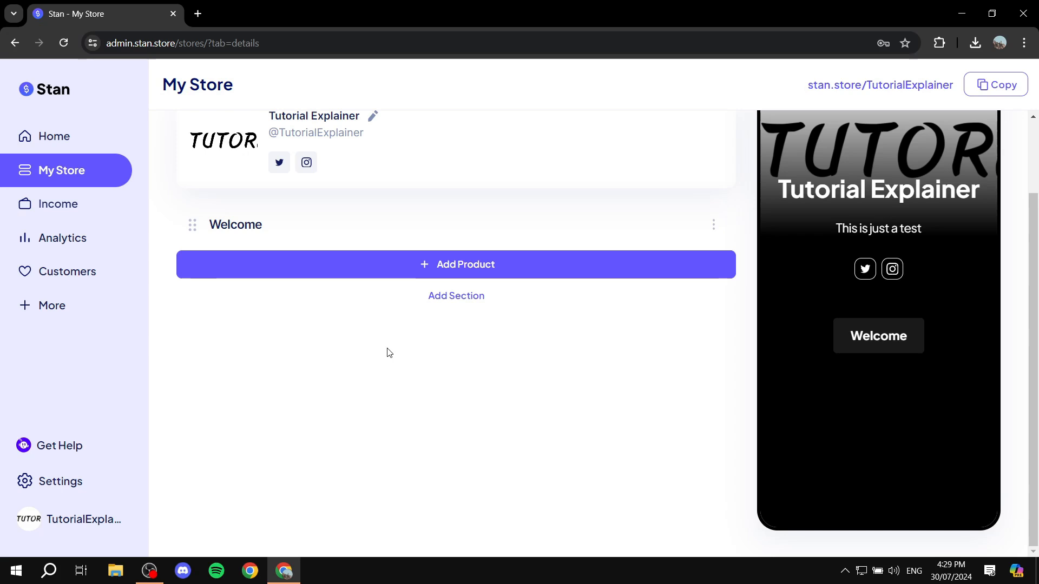
pyautogui.scroll(2, 448, 297)
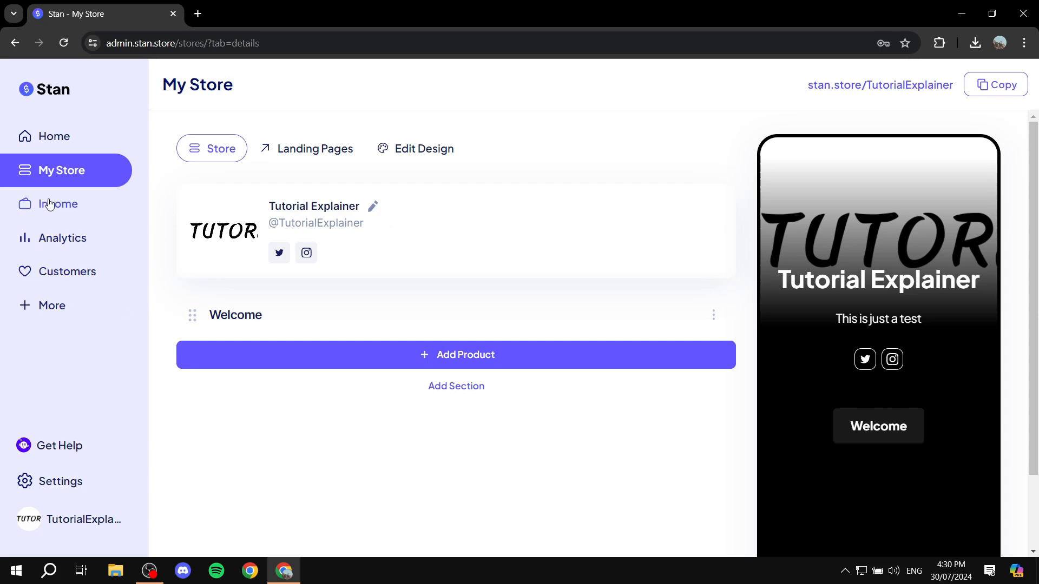
# Examine the additional Stan Apps, such as Funnels and Appointments, and return to the home dashboard
pyautogui.click(52, 306)
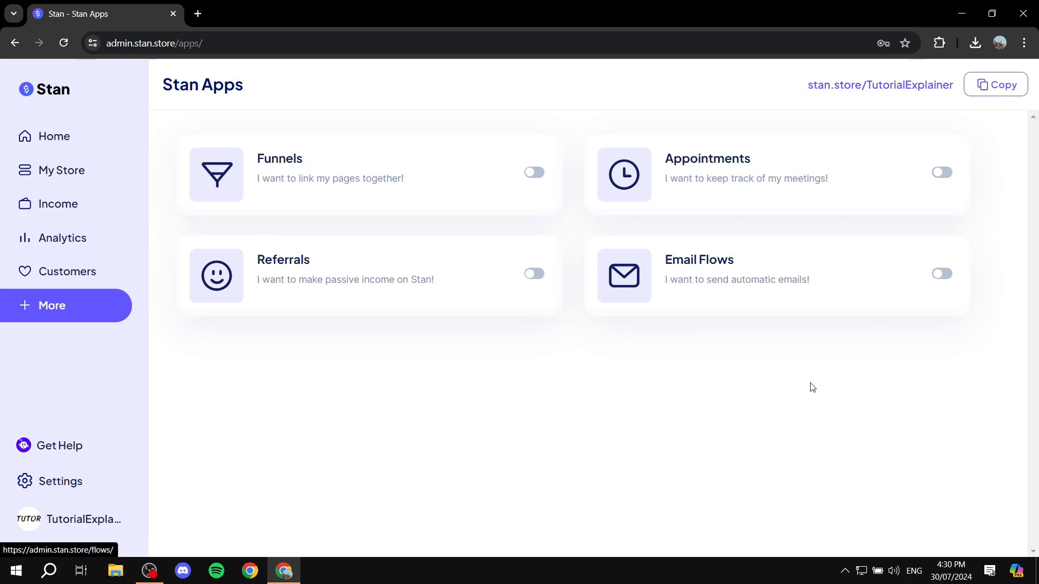
pyautogui.click(54, 138)
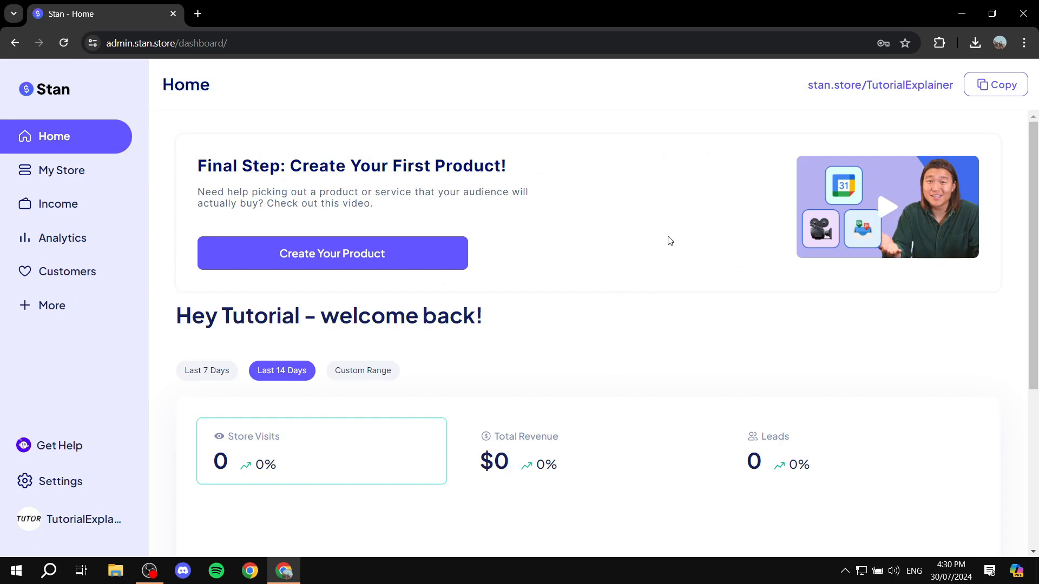